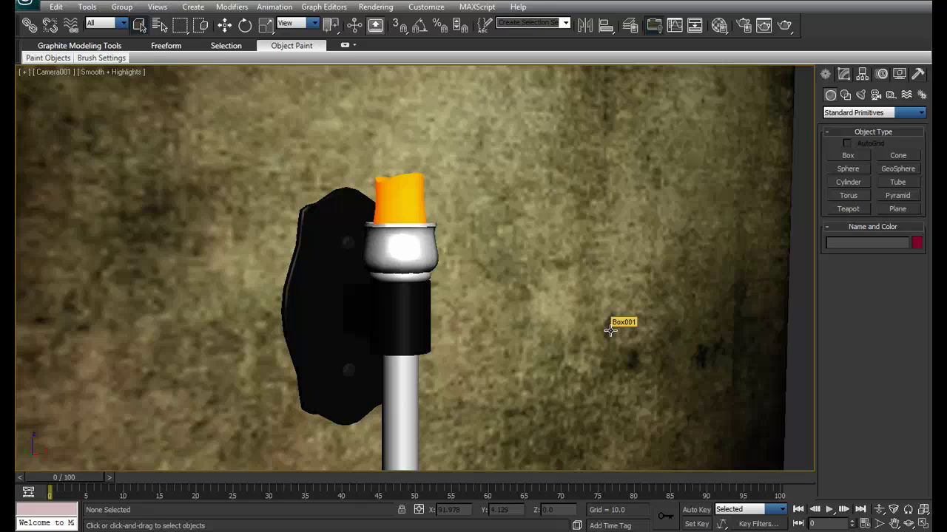
Switch from the camera to the Perspective view and examine the torch, wall and camera setup from several angles.
right_click(522, 302)
click(529, 319)
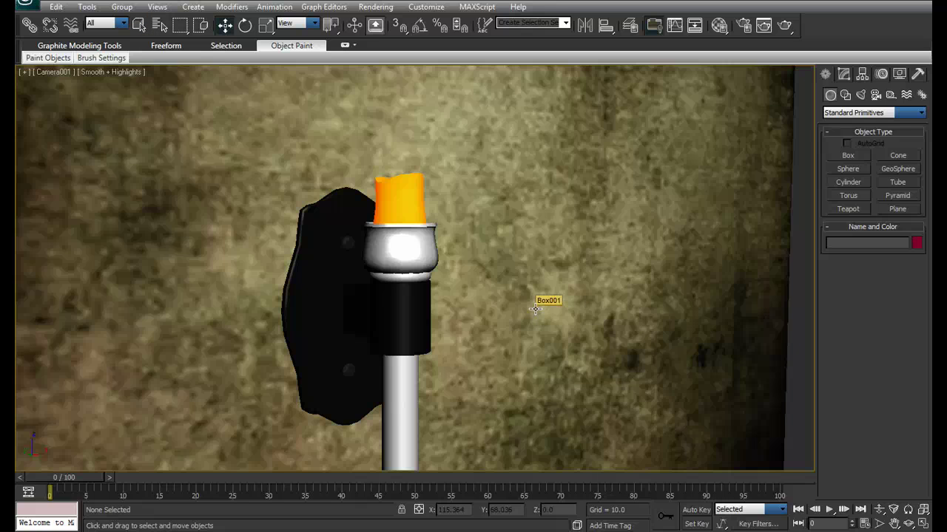
key(p)
scroll(465, 253, down, 5)
mouse_move(527, 262)
alt+middle_down()
mouse_move(427, 276)
mouse_move(606, 284)
mouse_move(590, 293)
mouse_move(670, 281)
mouse_move(549, 290)
alt+middle_up()
key(F4)
scroll(427, 279, up, 3)
key(F4)
scroll(545, 293, down, 5)
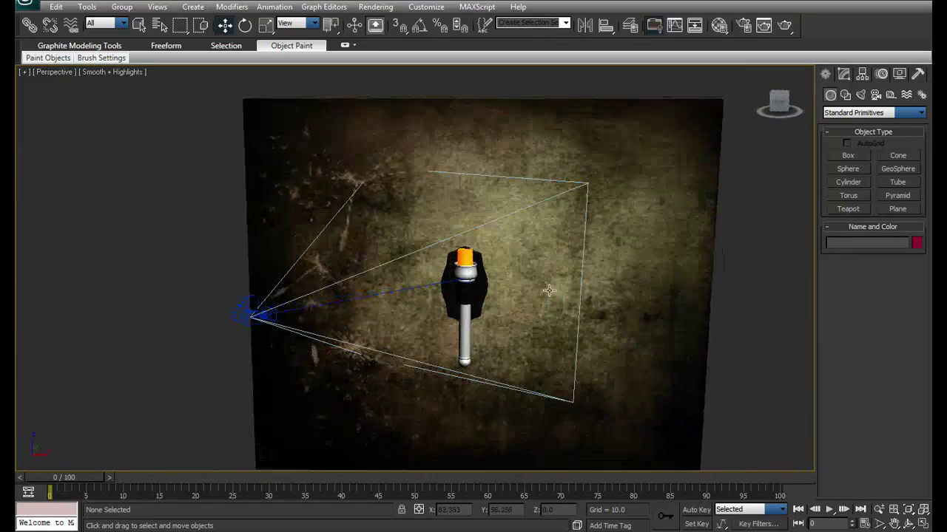
scroll(548, 290, up, 4)
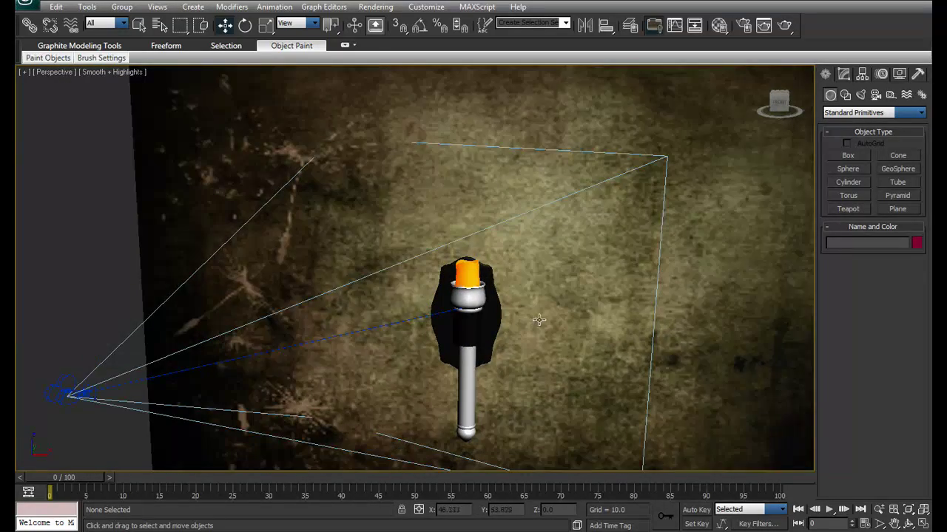
alt+middle_drag(538, 319, 546, 315)
scroll(521, 318, up, 3)
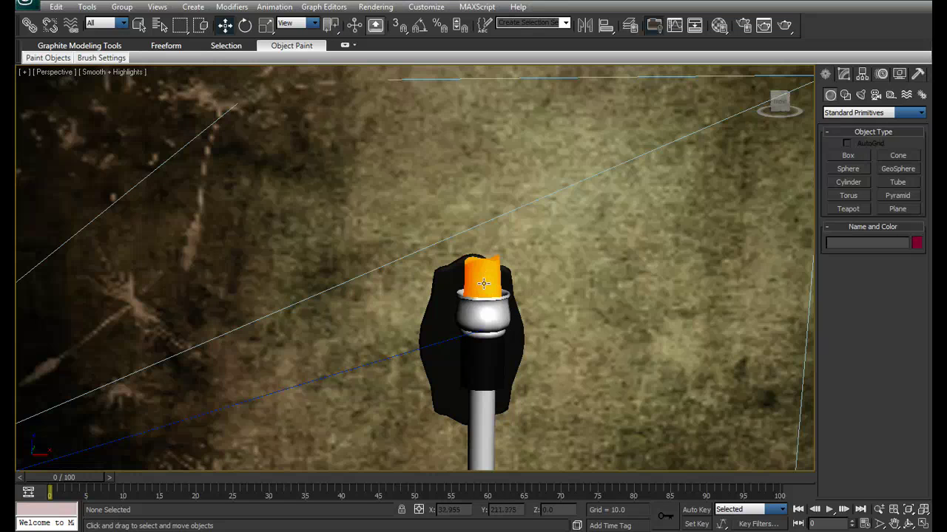
alt+middle_drag(482, 284, 478, 289)
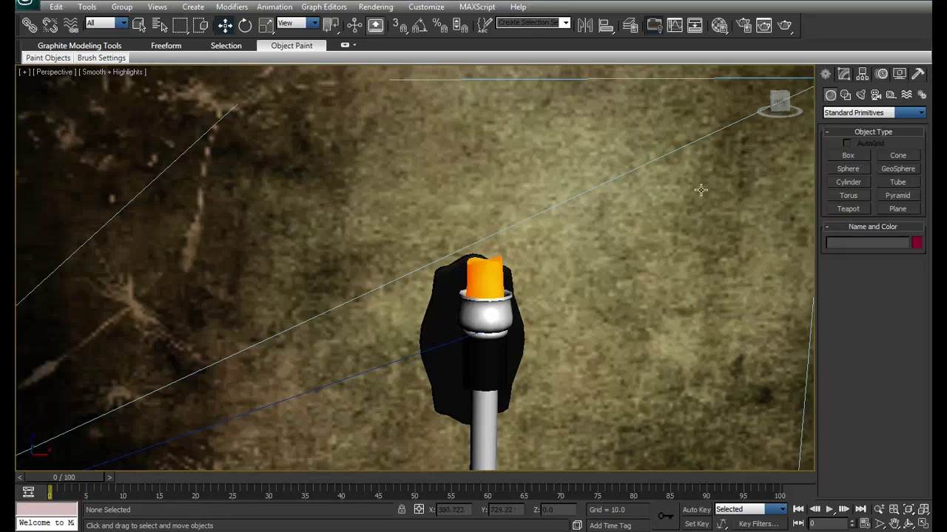
alt+middle_drag(683, 182, 566, 208)
scroll(502, 220, down, 5)
alt+middle_drag(502, 220, 413, 263)
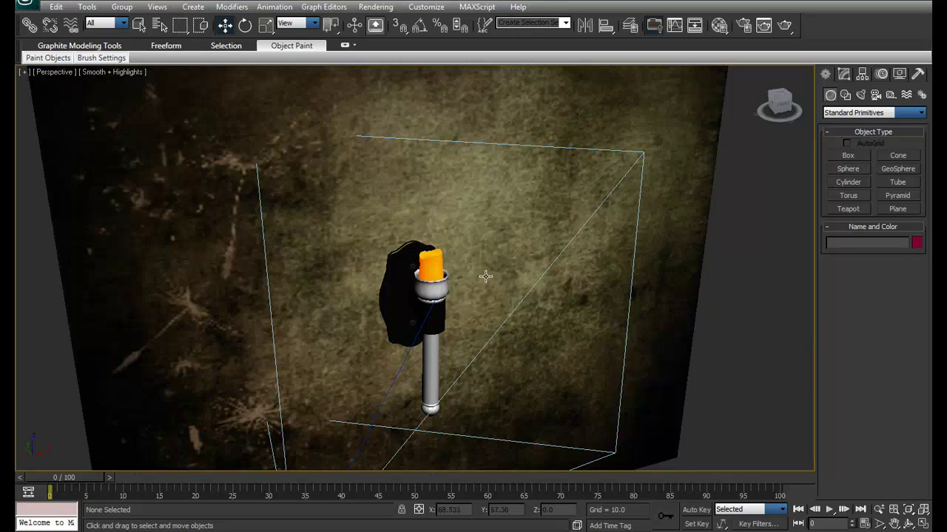
Create a FumeFX simulation container beside the torch, about 35 wide, 34 long and 60 high.
click(840, 115)
click(838, 232)
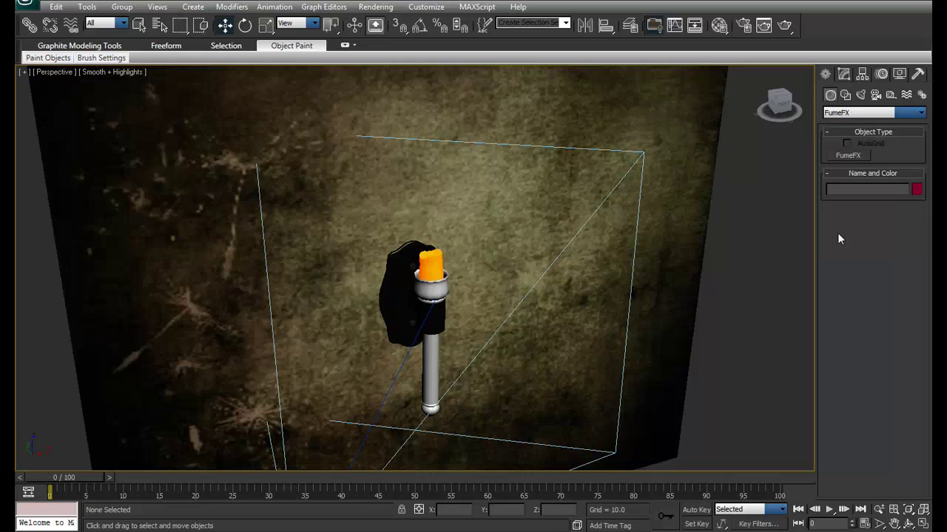
click(849, 156)
alt+middle_drag(562, 323, 548, 334)
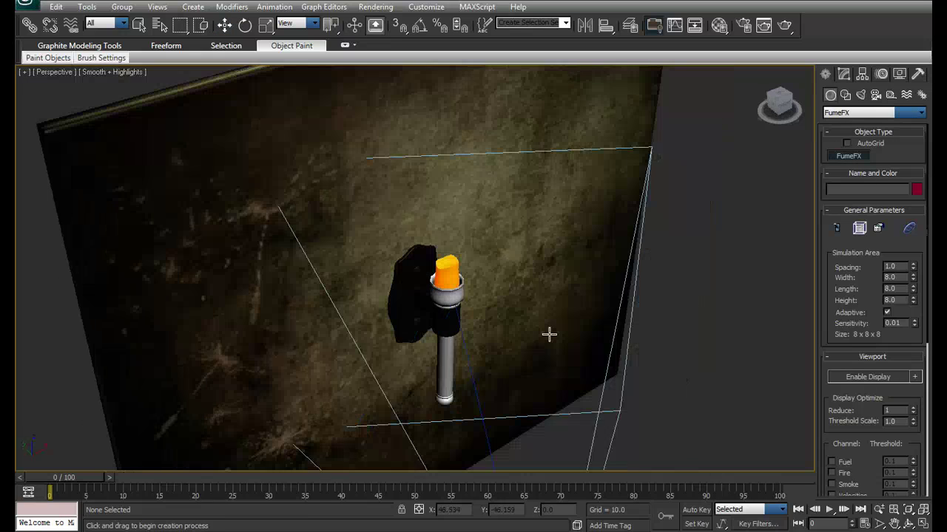
click(528, 338)
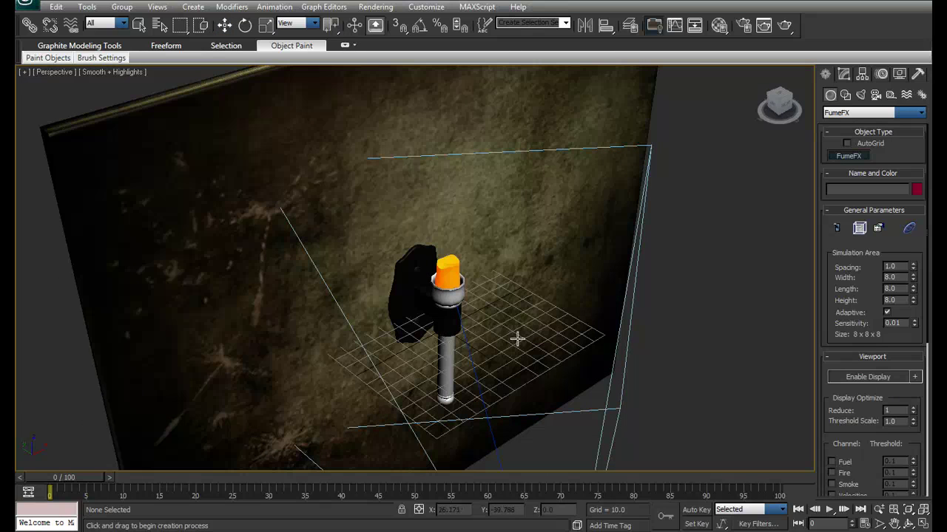
drag(514, 328, 594, 330)
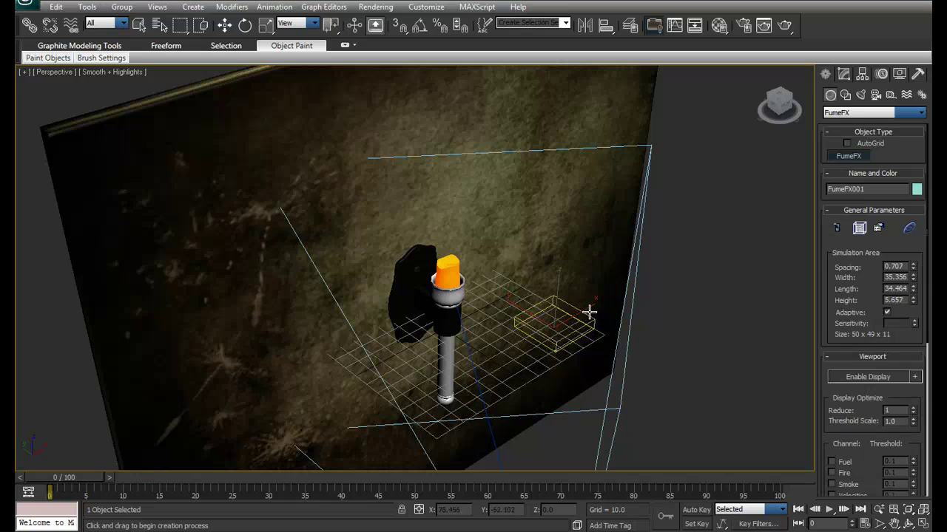
click(577, 235)
key(w)
Align the FumeFX container to the torch's orange burning piece, pivot point to pivot point in X, Y and Z.
alt+middle_drag(581, 238, 563, 301)
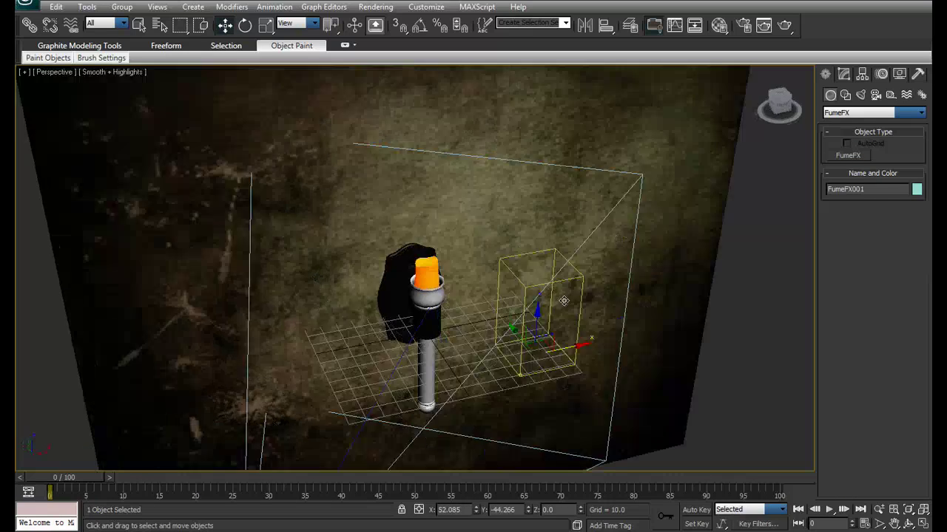
alt+middle_drag(553, 342, 537, 338)
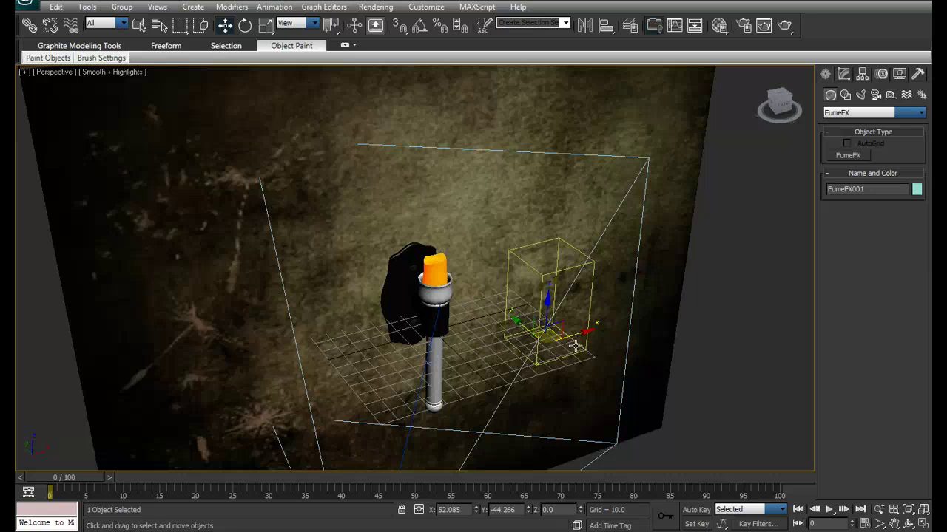
middle_drag(562, 346, 538, 340)
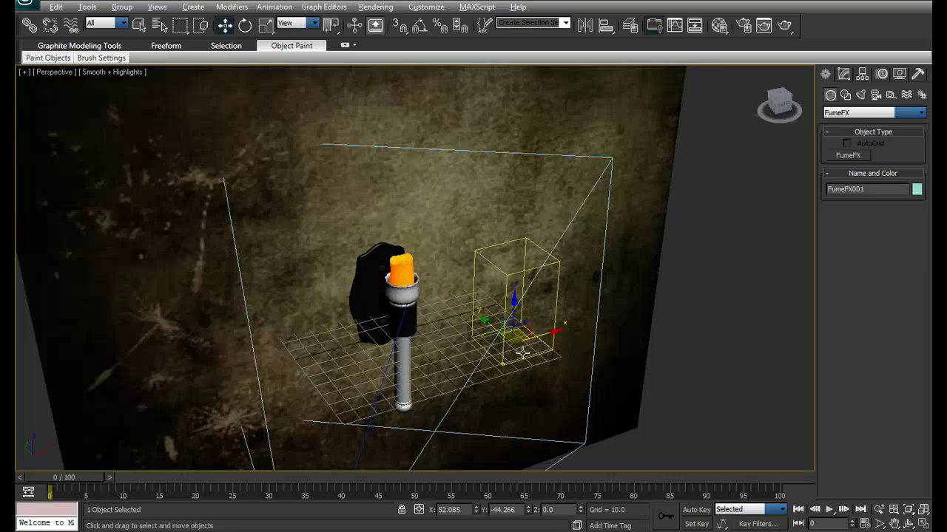
alt+middle_drag(523, 354, 513, 319)
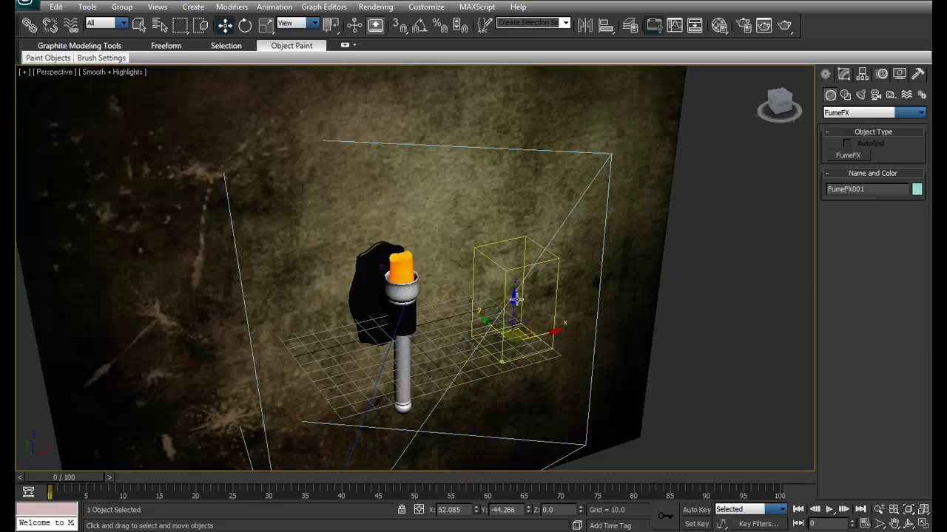
key(alt+a)
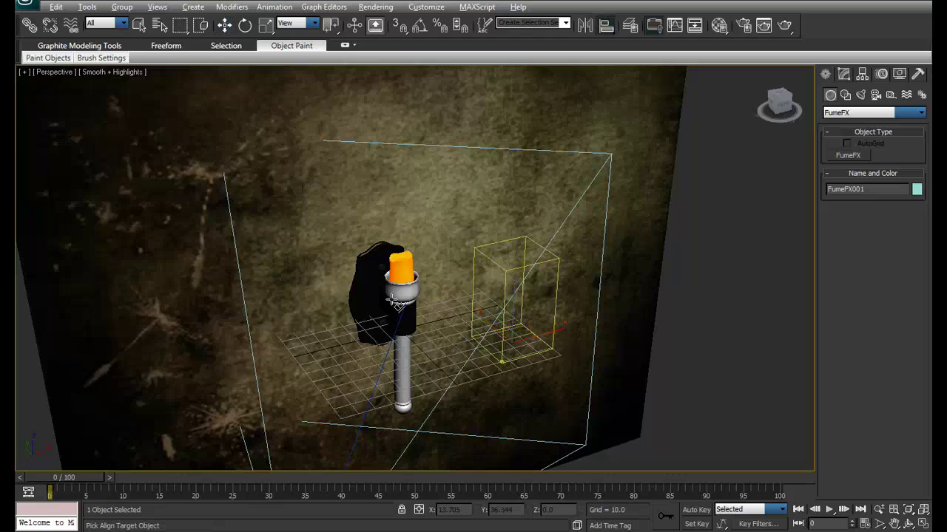
click(399, 285)
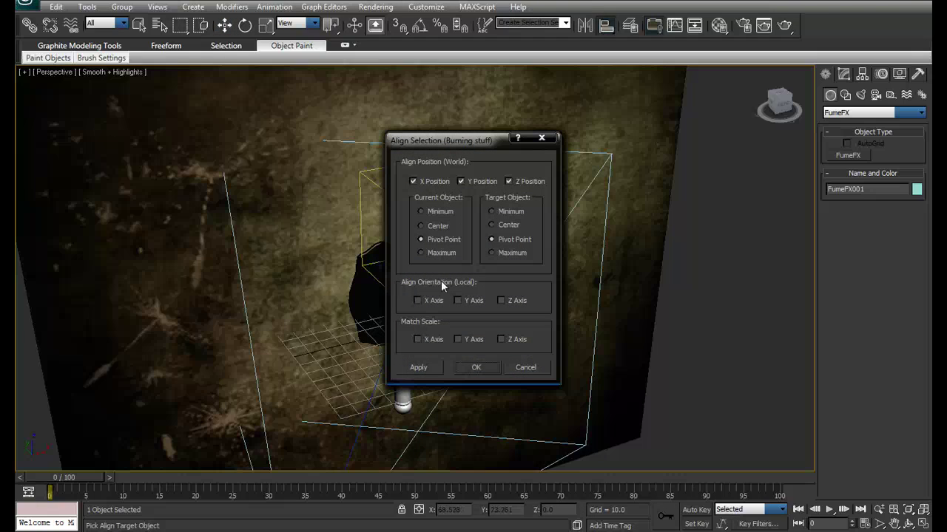
click(470, 368)
Lower the FumeFX container along Z to about 29.15 so that it encloses the torch's burning piece.
alt+middle_drag(441, 349, 481, 334)
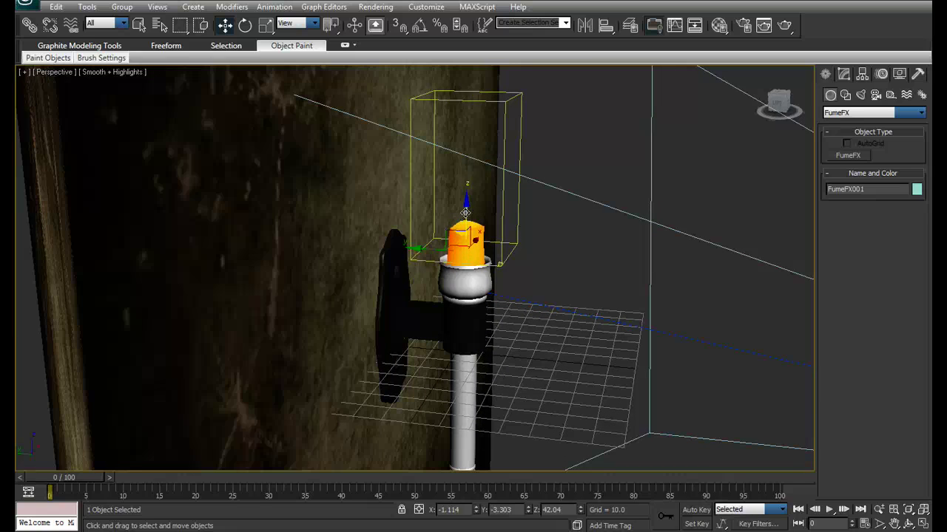
drag(462, 215, 466, 246)
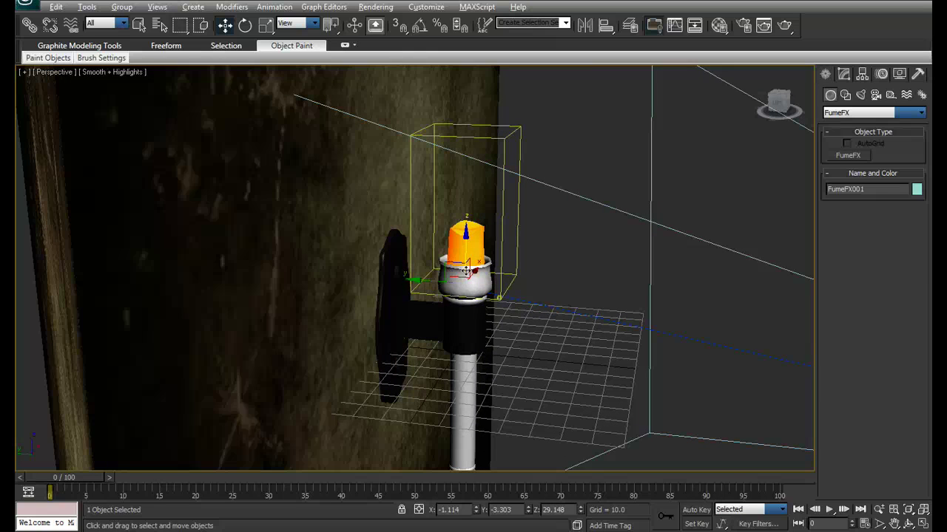
alt+middle_drag(449, 266, 420, 283)
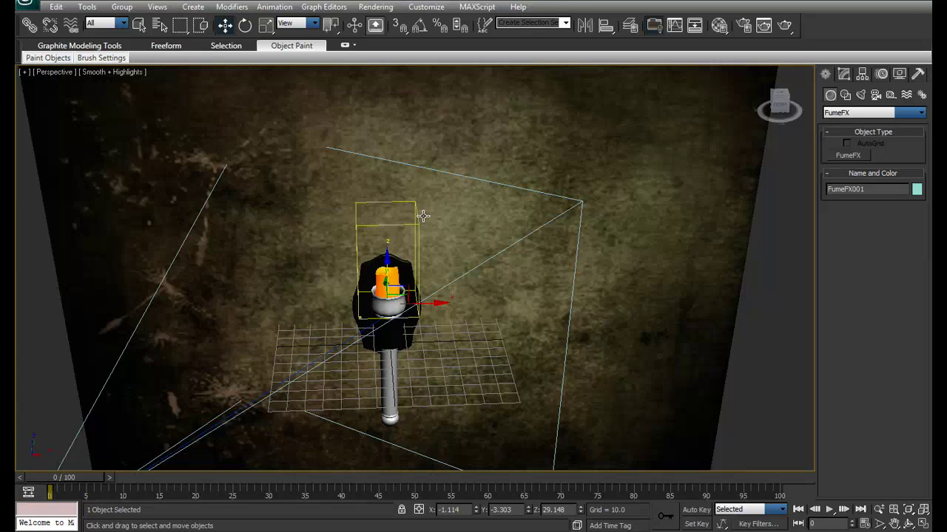
Enlarge the container's simulation area to about 58.7 wide, 42.2 long and 82.9 high.
alt+middle_drag(471, 220, 860, 65)
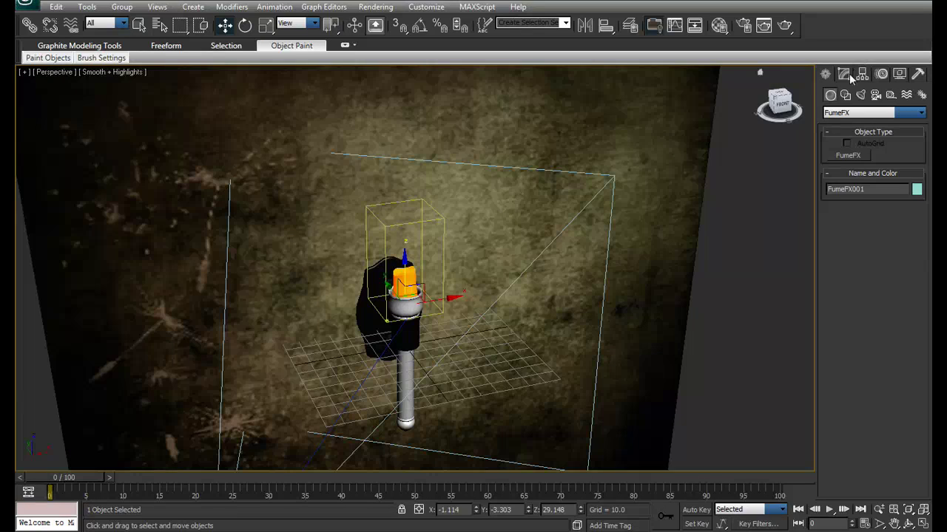
click(848, 76)
scroll(848, 309, down, 2)
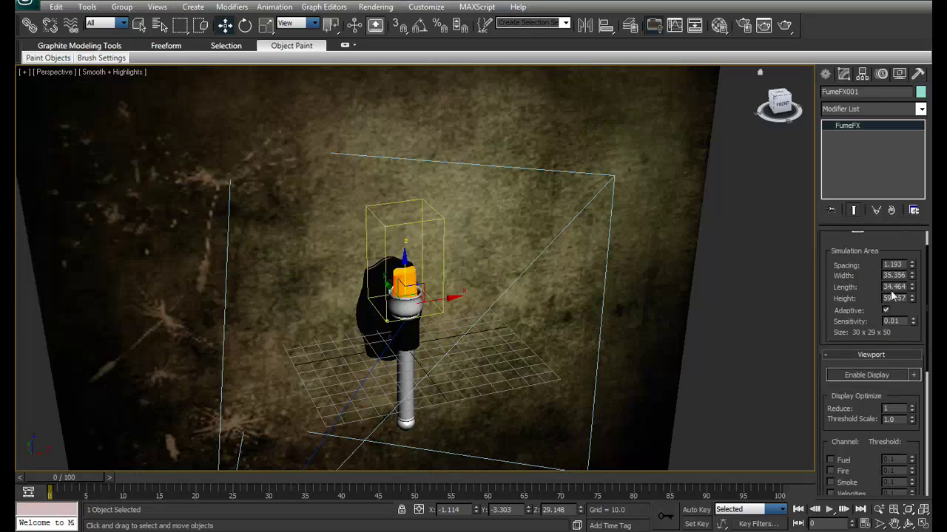
drag(909, 295, 897, 235)
drag(912, 298, 902, 272)
alt+middle_drag(518, 311, 596, 314)
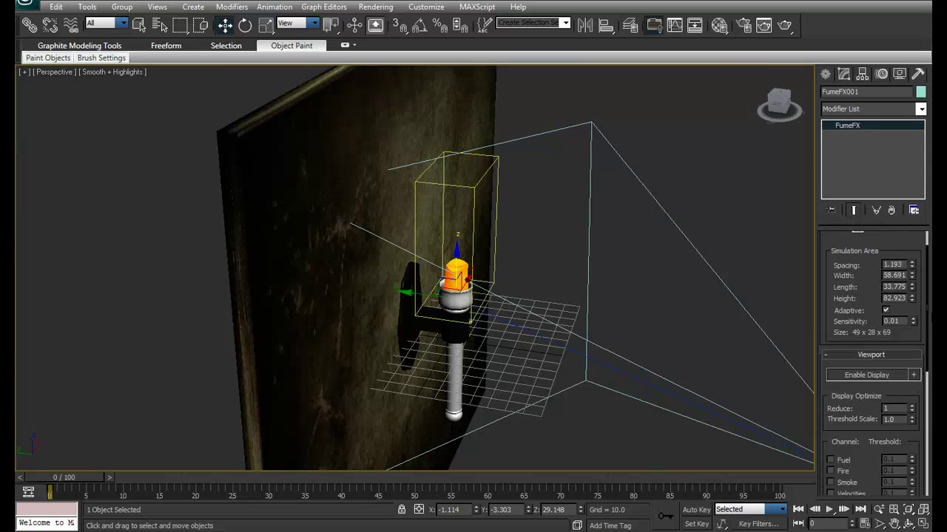
drag(913, 289, 910, 274)
alt+middle_drag(518, 275, 439, 275)
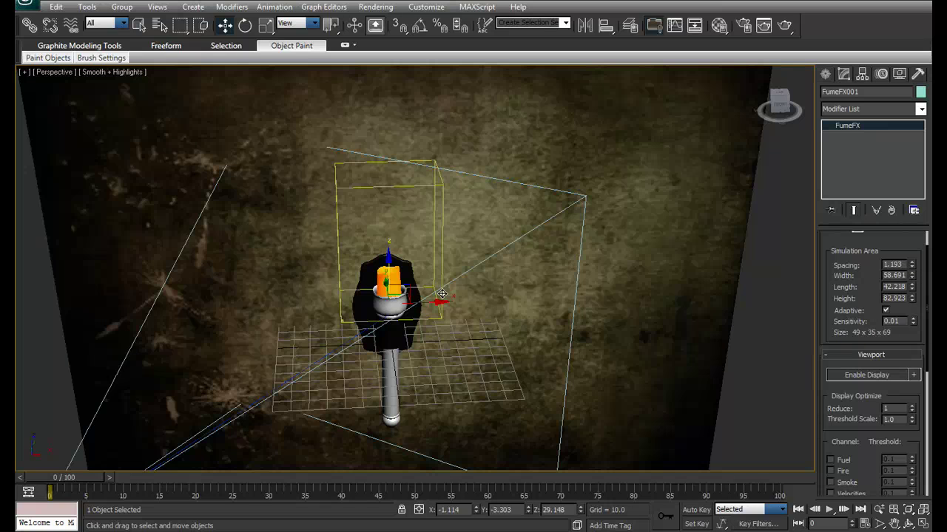
alt+middle_drag(448, 316, 457, 309)
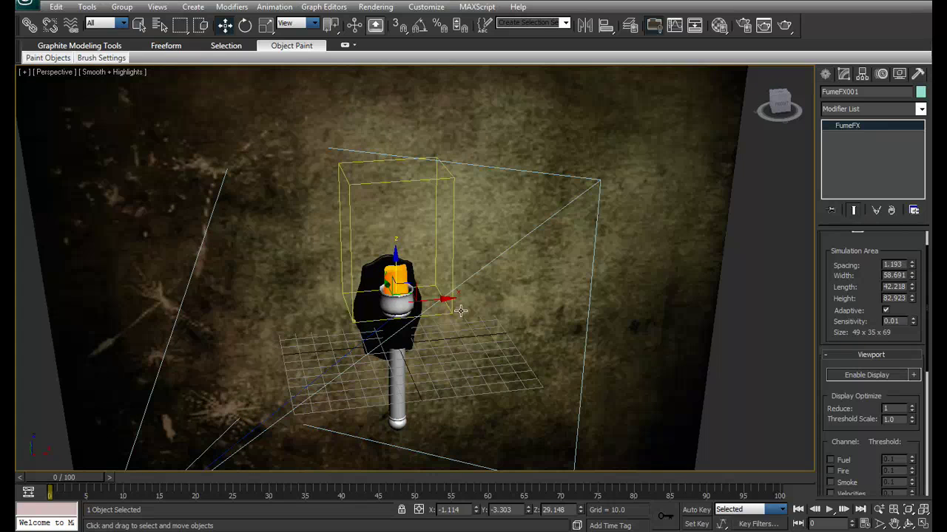
Look through the FumeFX source helper types and place a Simple Source on the grid beside the torch.
click(827, 77)
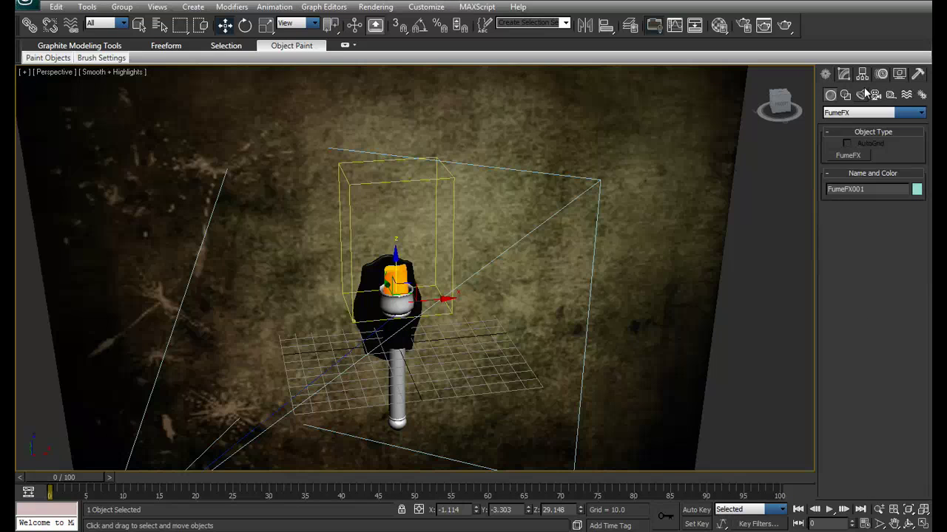
click(889, 96)
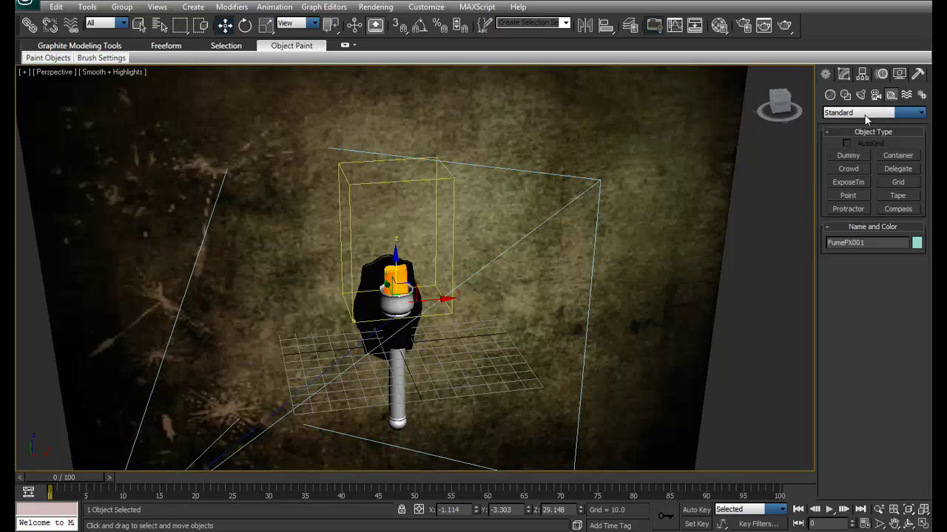
click(866, 115)
click(854, 199)
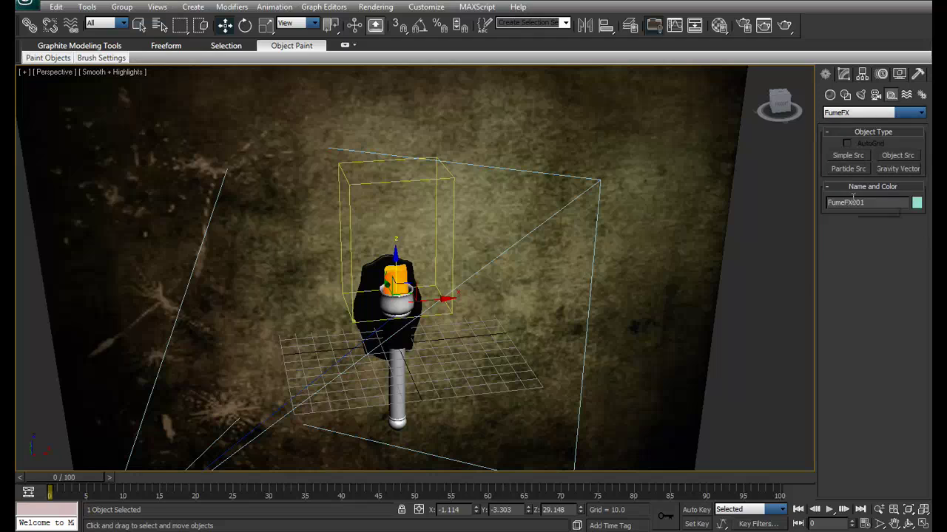
click(842, 157)
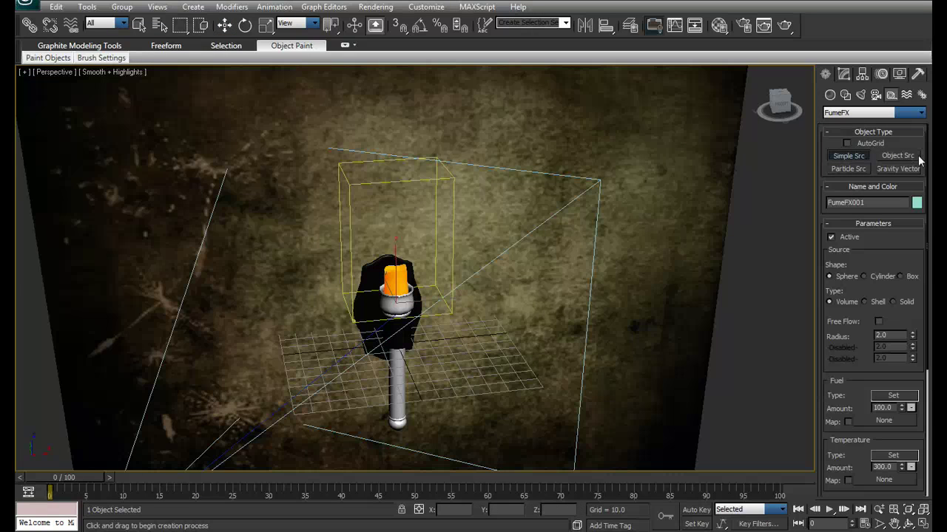
click(915, 157)
click(854, 169)
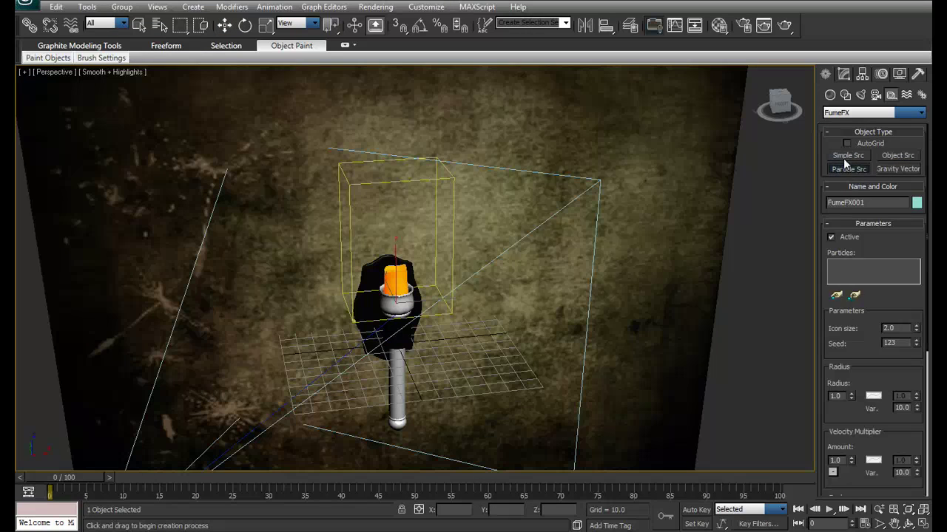
click(847, 161)
drag(480, 363, 494, 364)
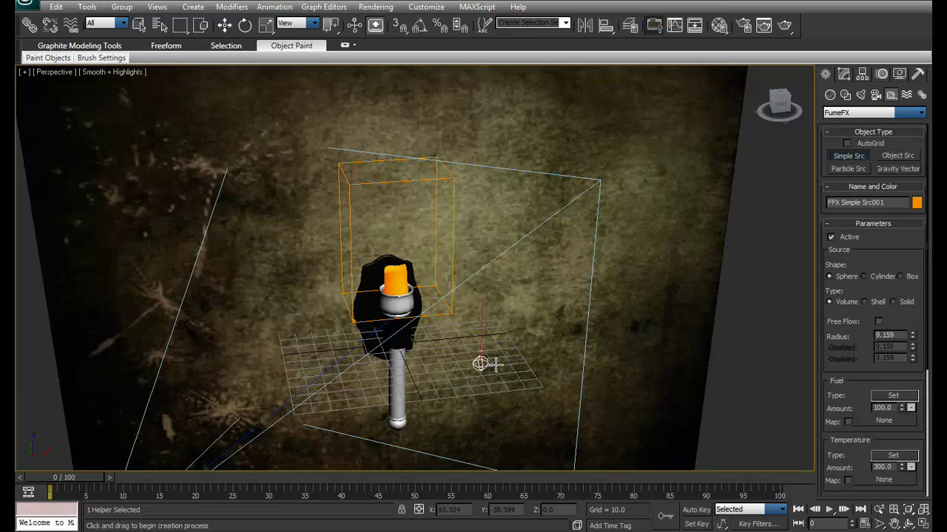
right_click(506, 371)
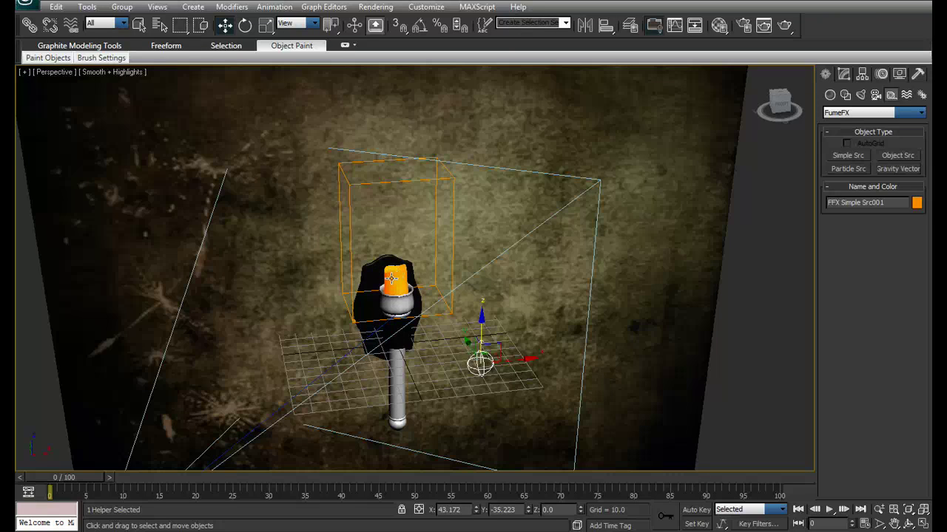
Place a FumeFX Object Source helper with an icon size of about 21.7 near the torch handle and inspect its parameters.
click(897, 156)
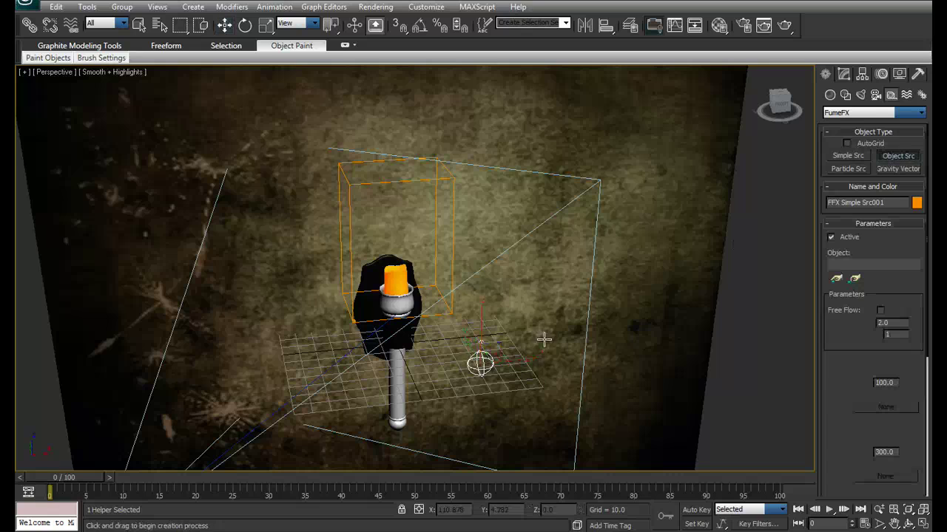
drag(433, 382, 459, 389)
right_click(532, 286)
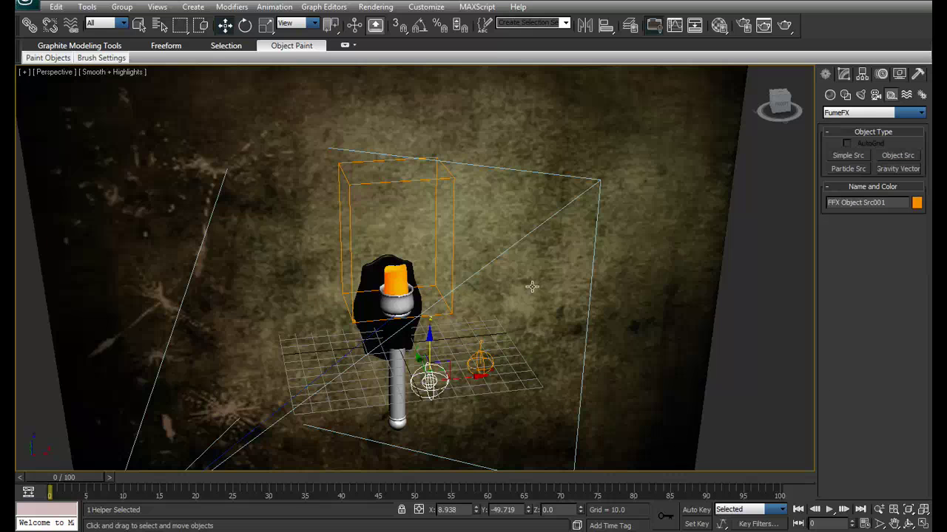
click(843, 74)
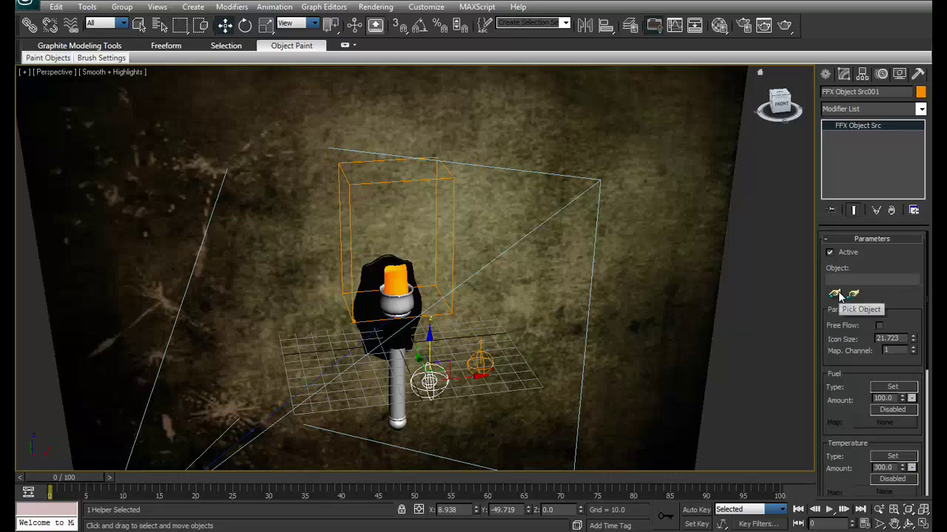
click(825, 74)
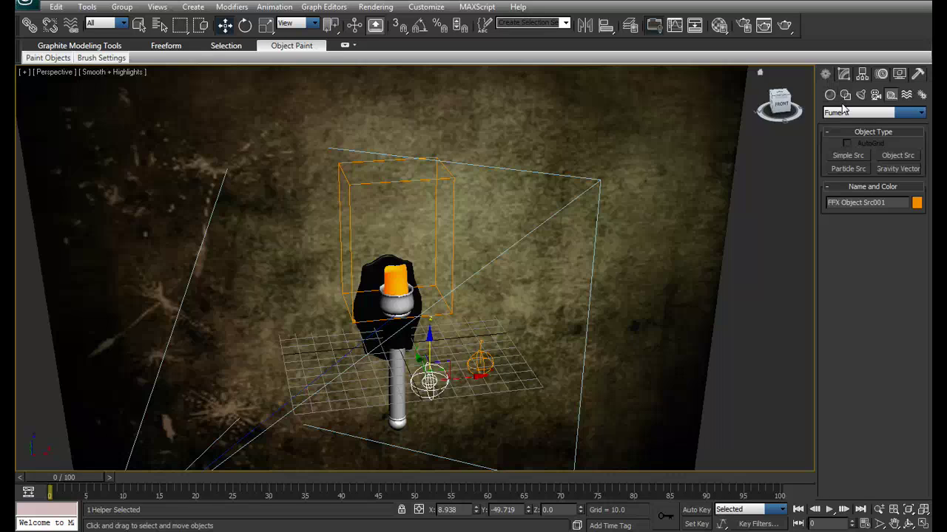
Place a FumeFX Particle Source helper with an icon size of about 21 beside the other sources, inspect its parameters and view the particle system types.
click(842, 170)
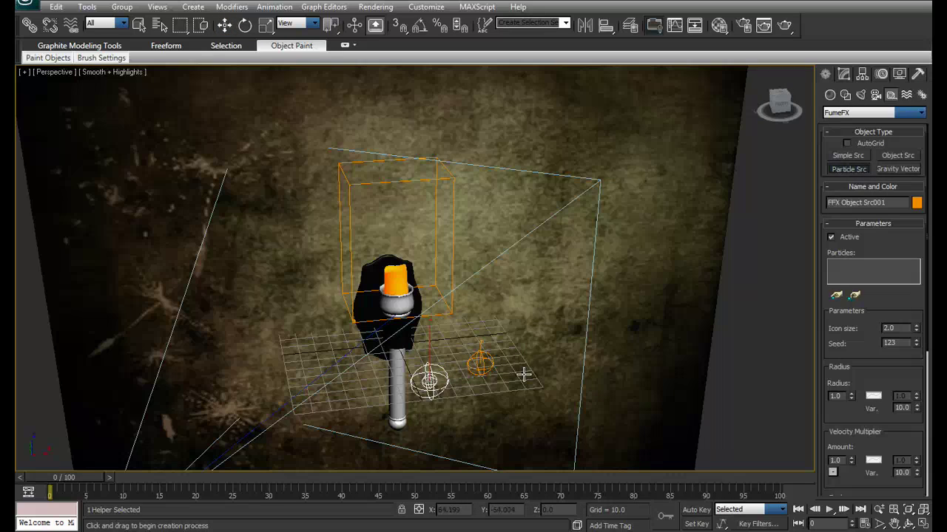
drag(524, 375, 553, 386)
right_click(552, 386)
click(843, 74)
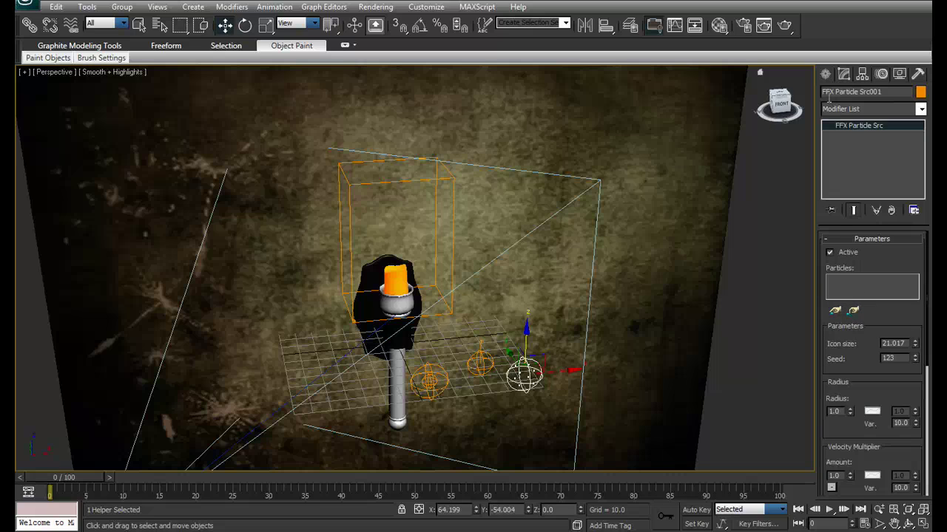
click(826, 74)
click(836, 113)
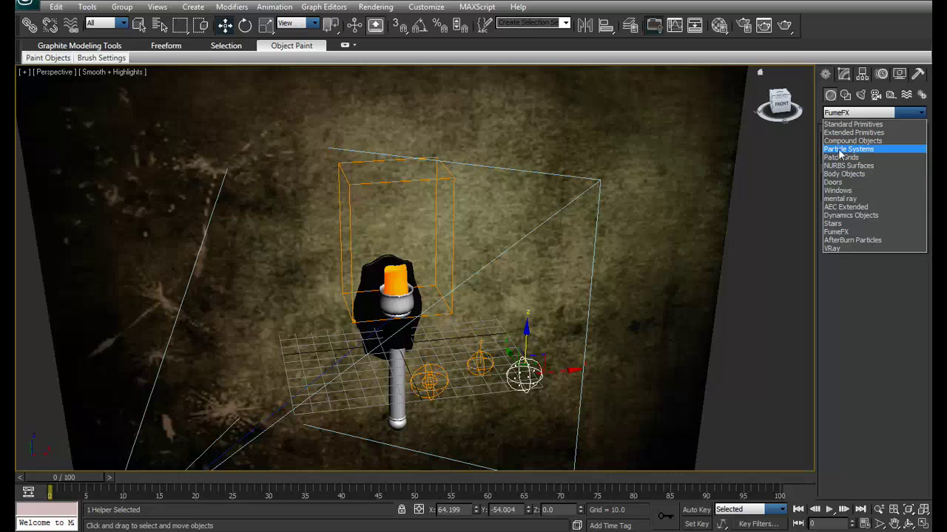
click(846, 149)
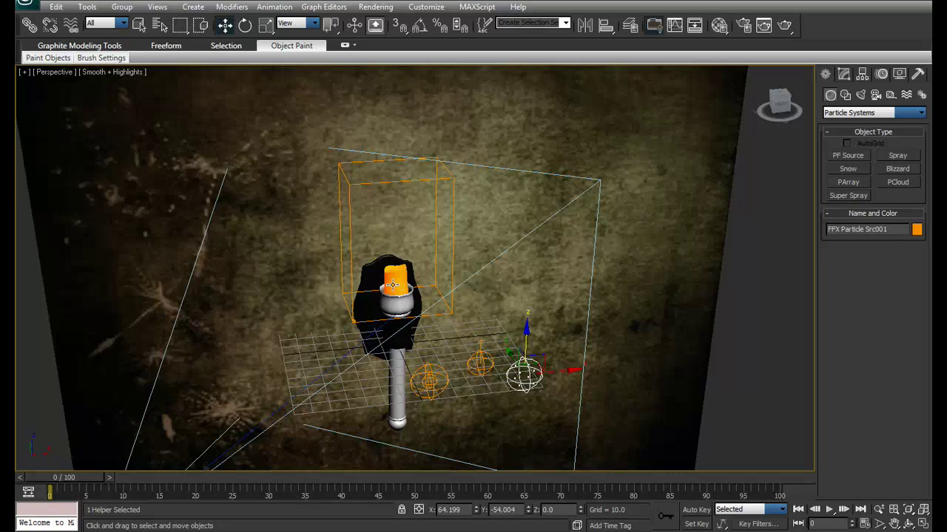
Delete the Simple Source and Particle Source helpers, keeping only the Object Source.
click(429, 374)
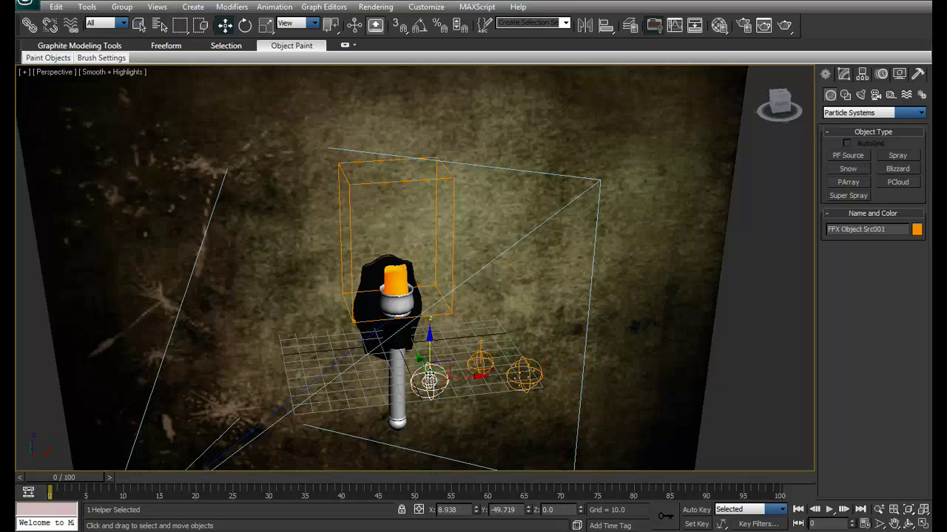
click(480, 362)
key(Delete)
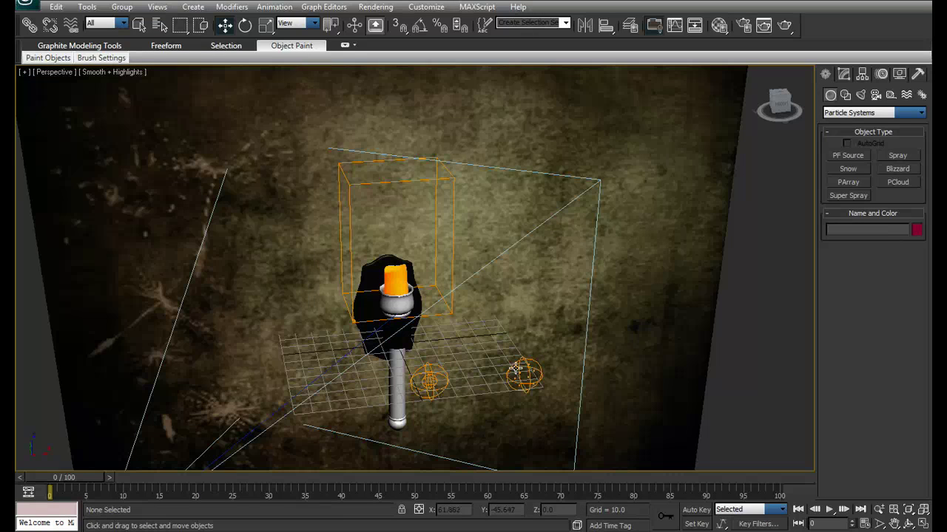
click(524, 374)
key(Delete)
Assign the torch's Burning stuff object to the Object Source helper and move the helper aside to about X 65, Z 13.6.
click(438, 378)
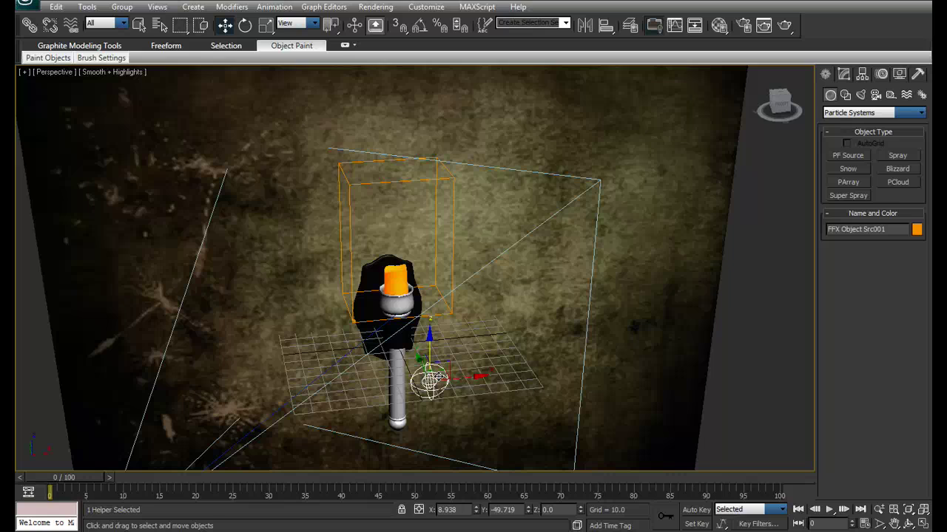
click(843, 75)
click(835, 293)
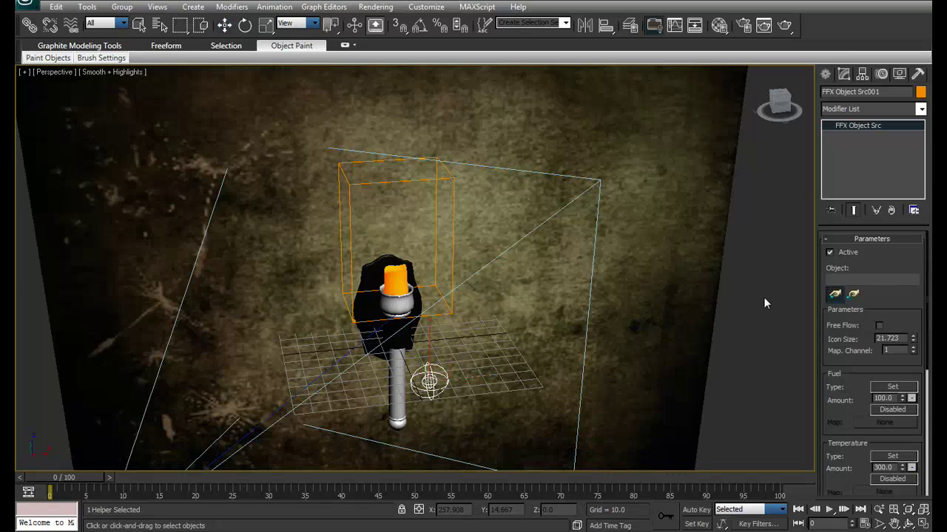
click(398, 277)
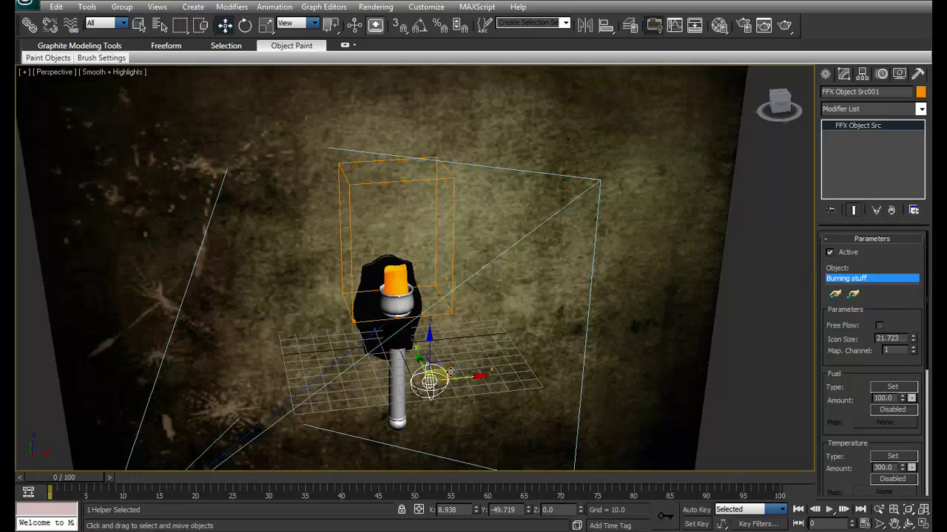
drag(443, 363, 537, 329)
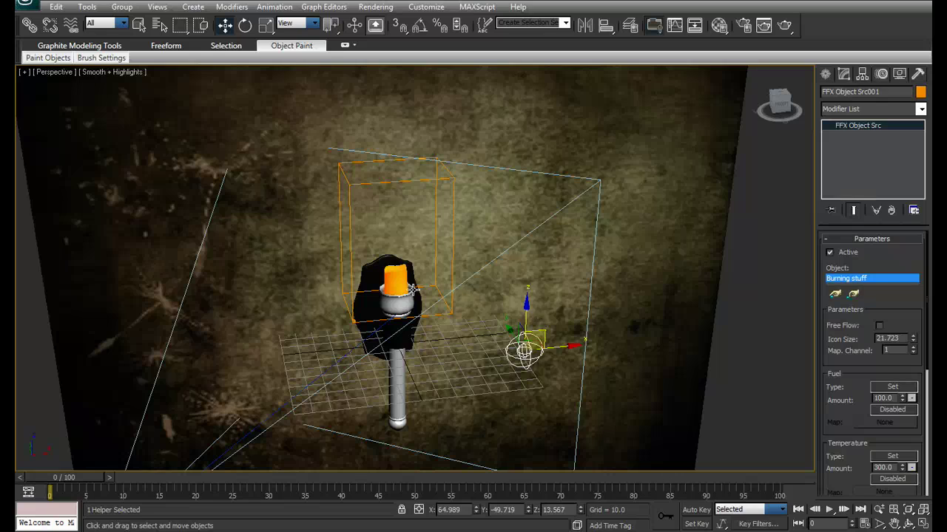
Select the FumeFX container, open its FumeFX UI and place that window clear of the torch.
alt+middle_drag(400, 281, 425, 244)
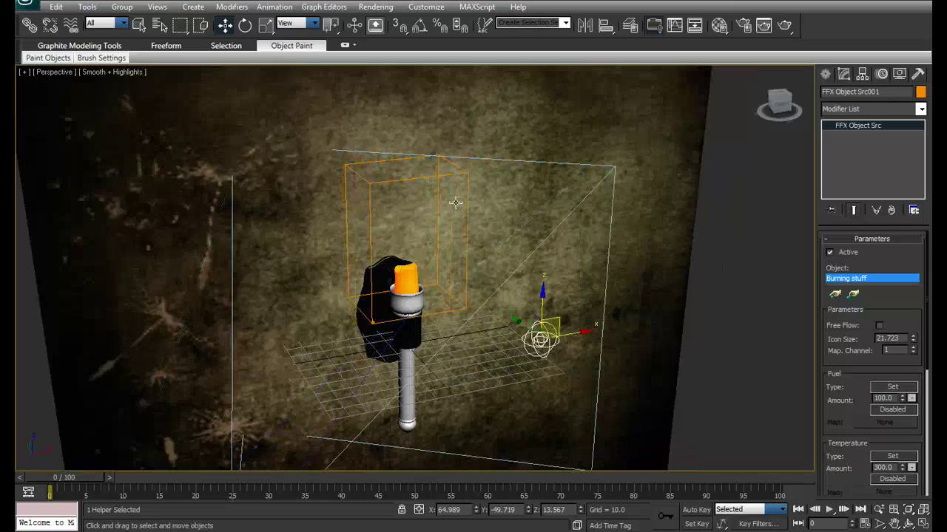
click(456, 173)
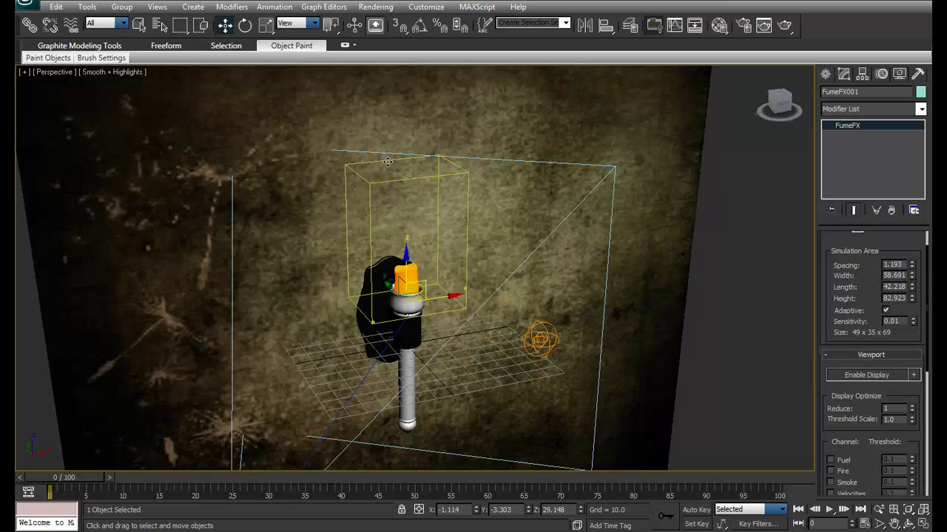
scroll(856, 237, up, 2)
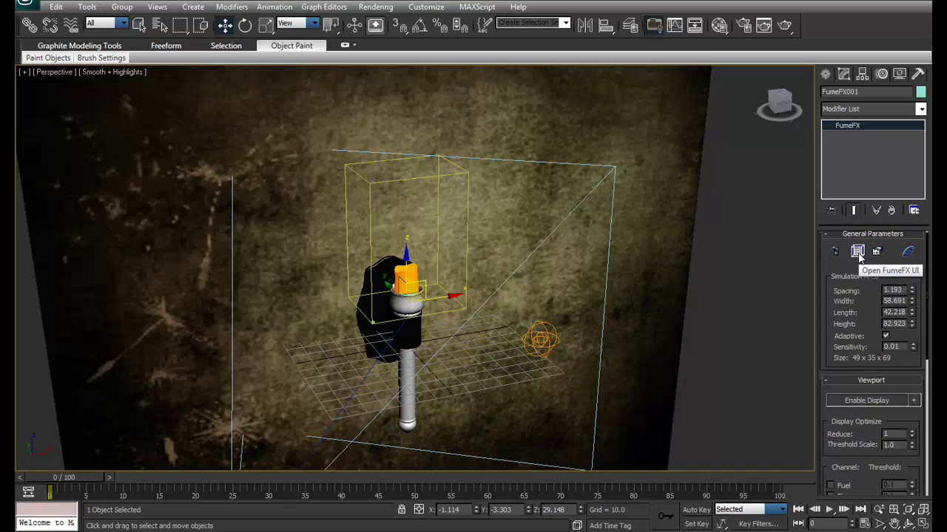
click(858, 252)
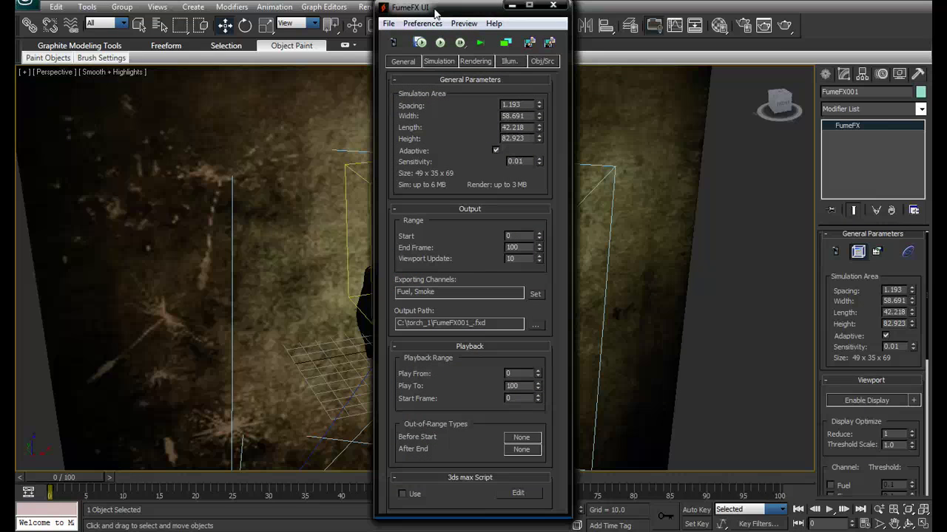
drag(434, 10, 659, 17)
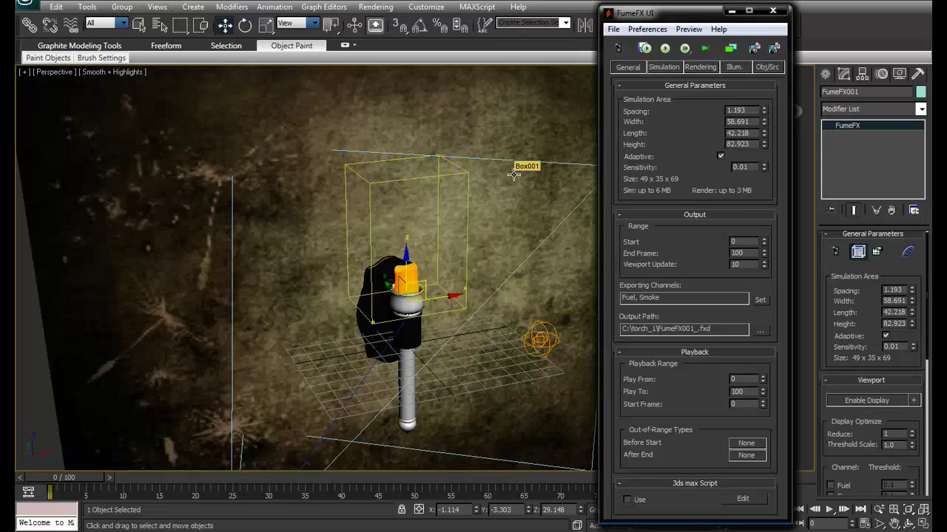
Add the Object Source helper and the torch's metal object to the container's simulation objects and sources.
click(767, 68)
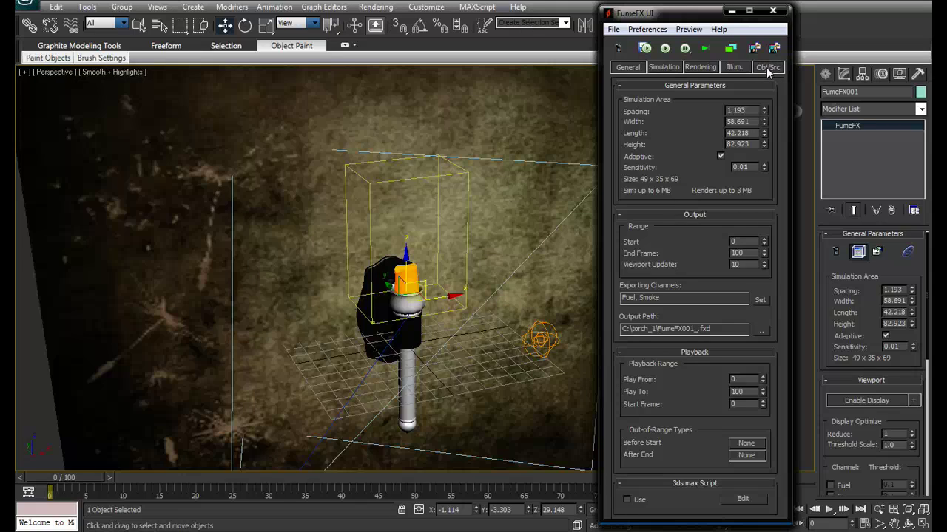
click(757, 112)
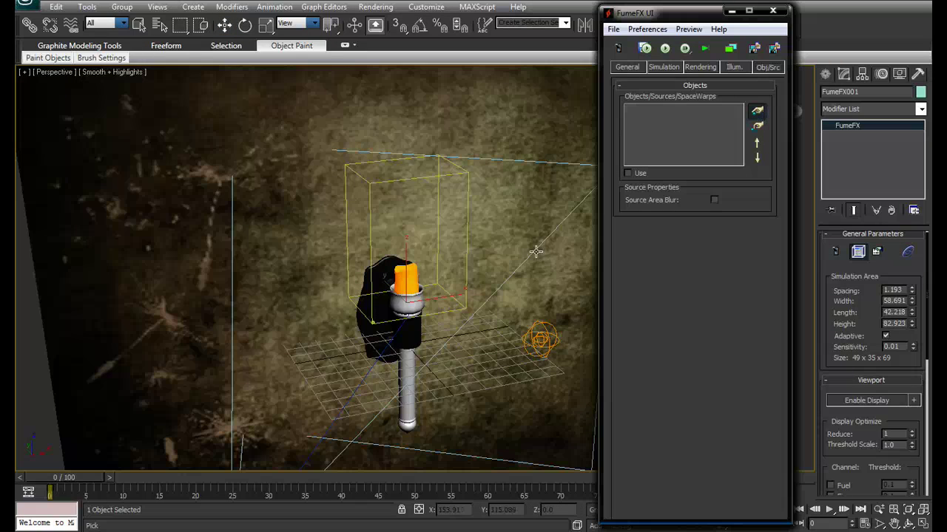
click(527, 335)
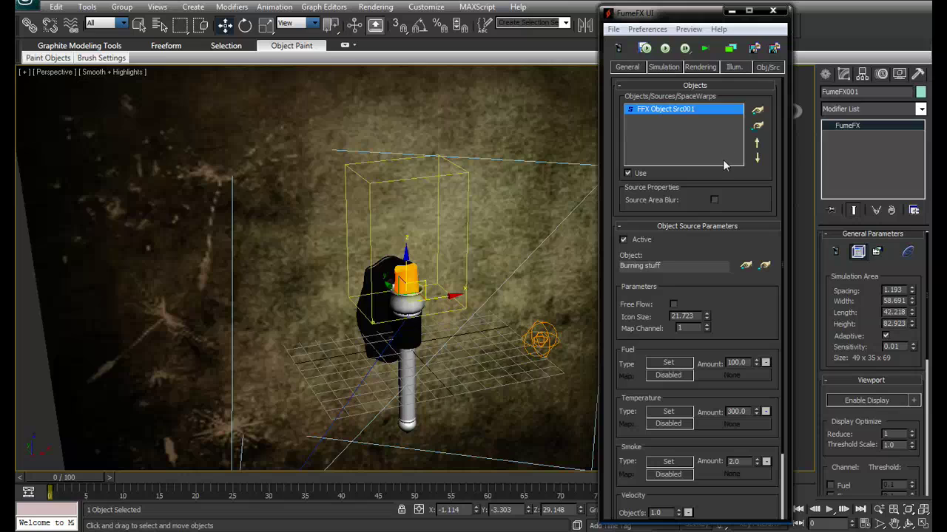
click(756, 109)
click(412, 392)
Open the FumeFX output preview beside the torch and run the default simulation, stopping it at about frame 45.
click(618, 50)
drag(439, 184, 84, 117)
mouse_move(182, 275)
mouse_down()
mouse_move(247, 332)
mouse_move(183, 274)
mouse_up()
drag(187, 321, 209, 299)
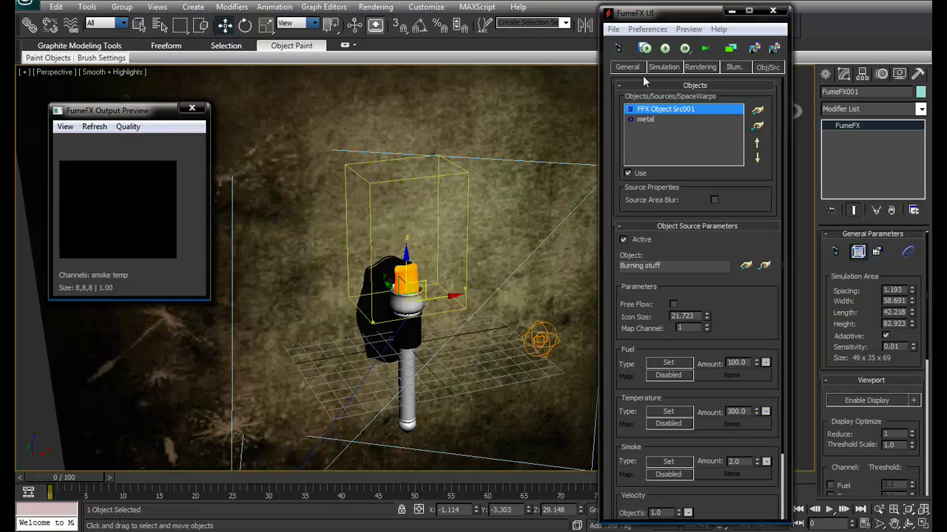
click(663, 49)
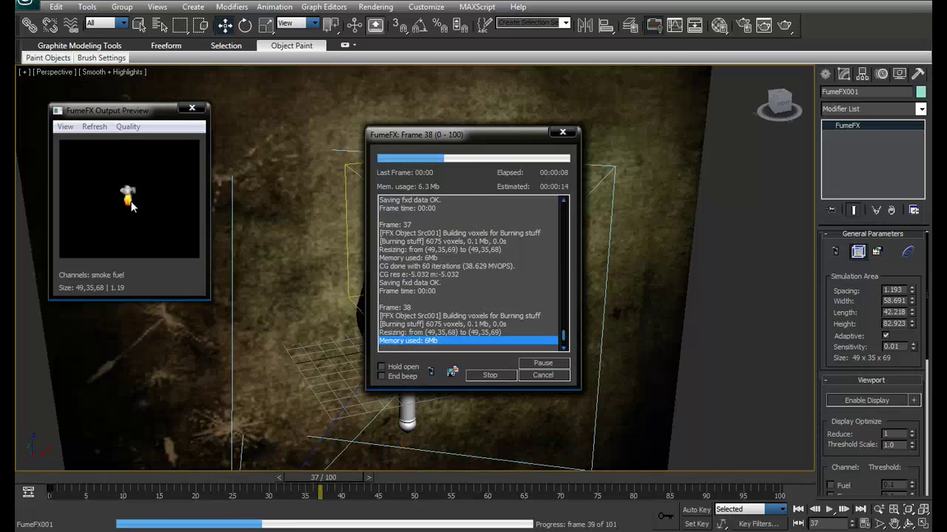
click(480, 377)
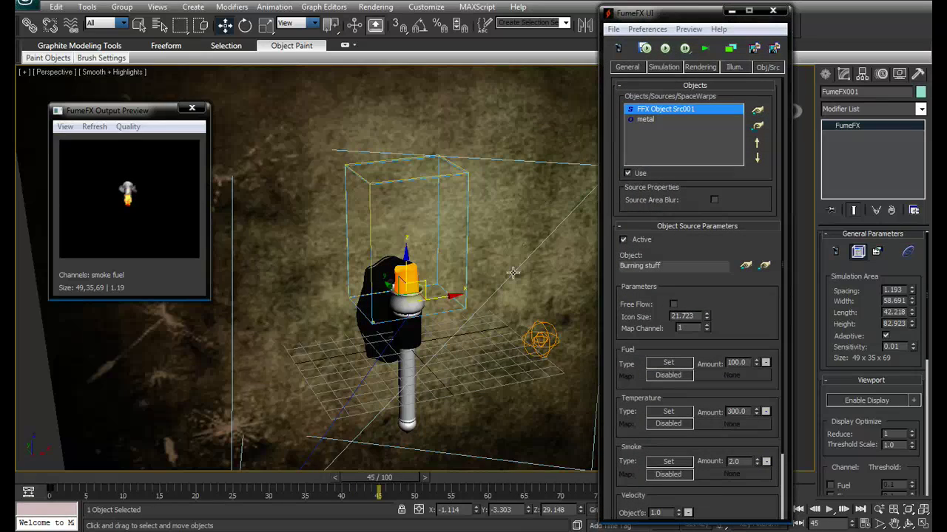
Run the default simulation again with a closer view of the torch, stopping it at about frame 80.
scroll(512, 285, up, 3)
alt+middle_drag(511, 284, 487, 120)
alt+middle_drag(486, 240, 544, 235)
click(664, 49)
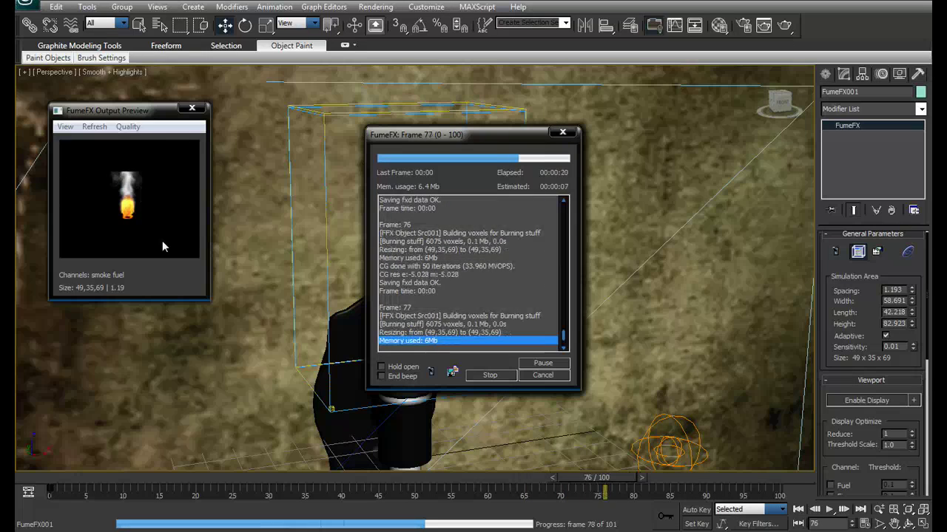
click(490, 375)
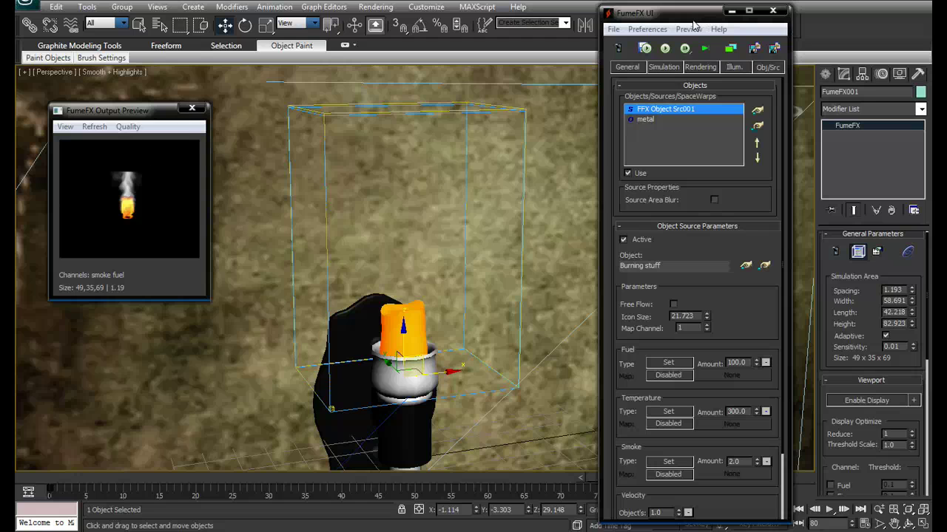
Render the Perspective view at frame 80 to examine the flame and smoke, then close the render.
drag(693, 15, 751, 50)
click(783, 26)
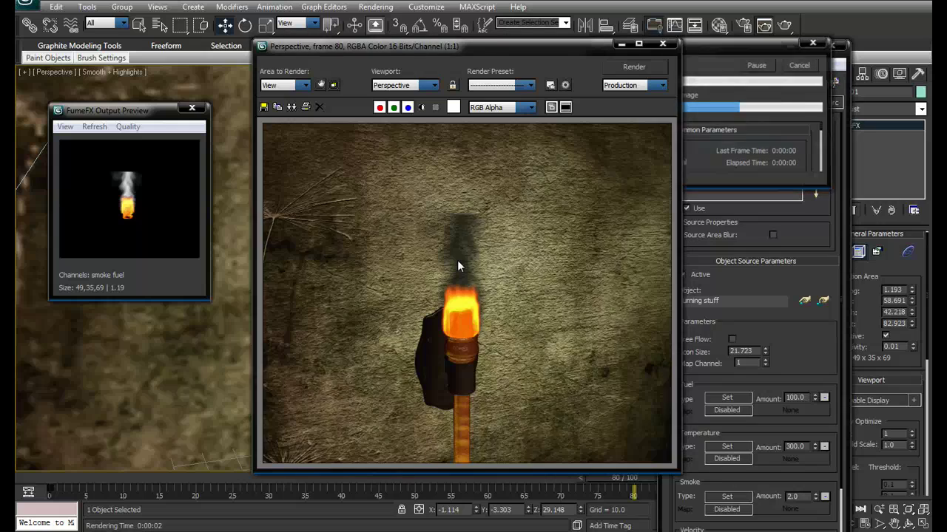
click(662, 44)
Set the simulation's buoyancy to 3.5 and run the simulation, stopping it at about frame 33.
click(723, 103)
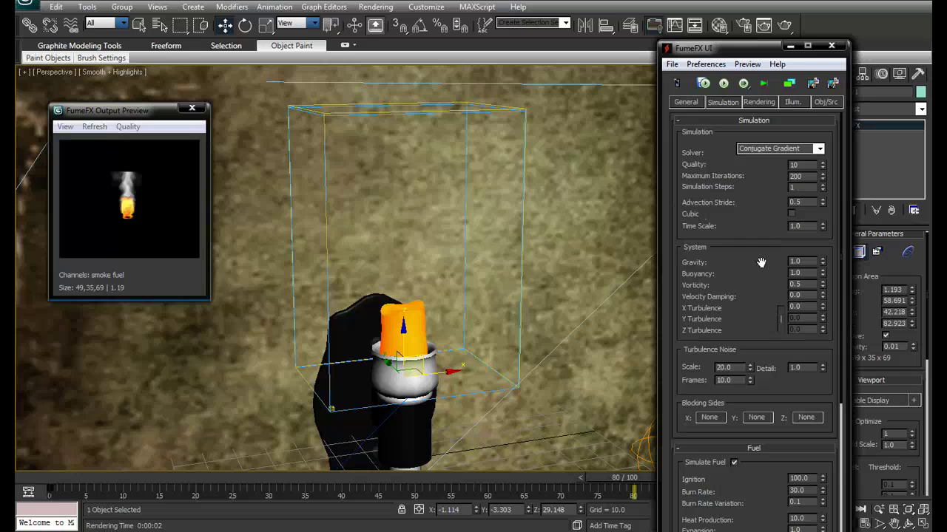
drag(745, 294, 743, 276)
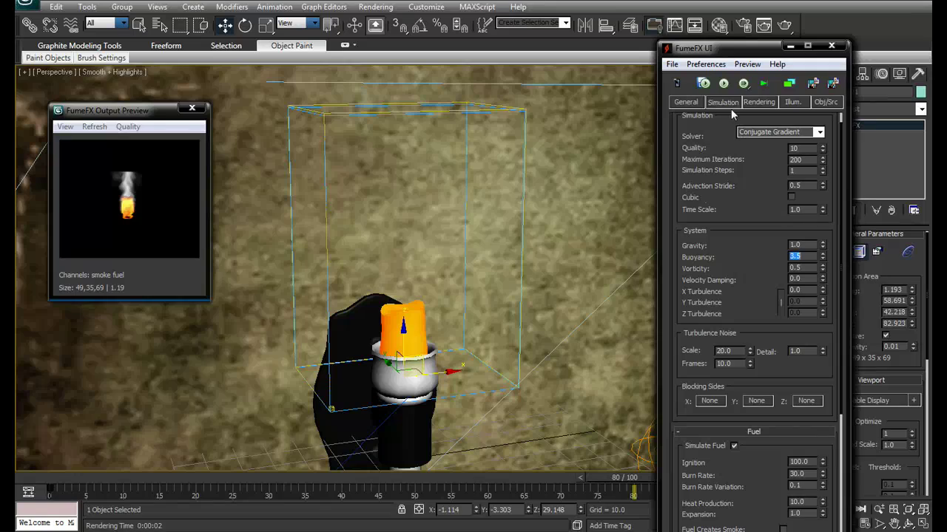
click(723, 83)
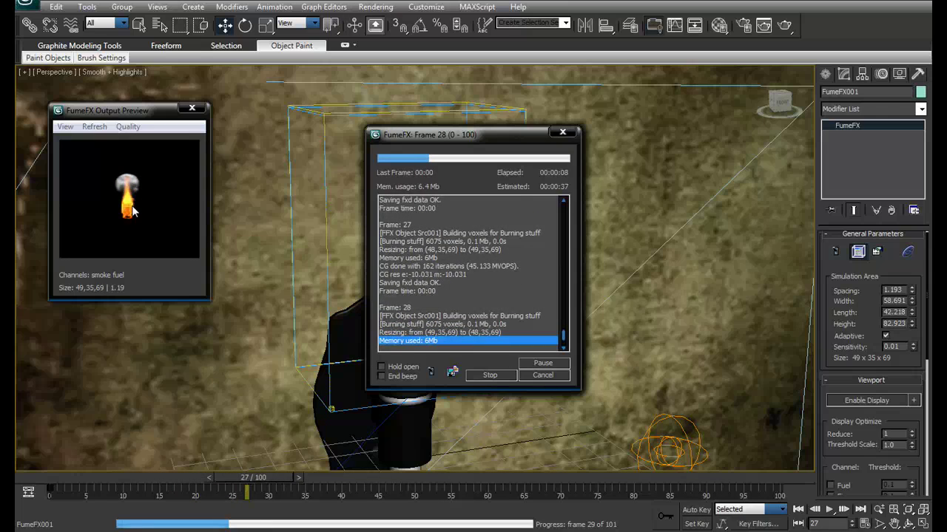
click(483, 376)
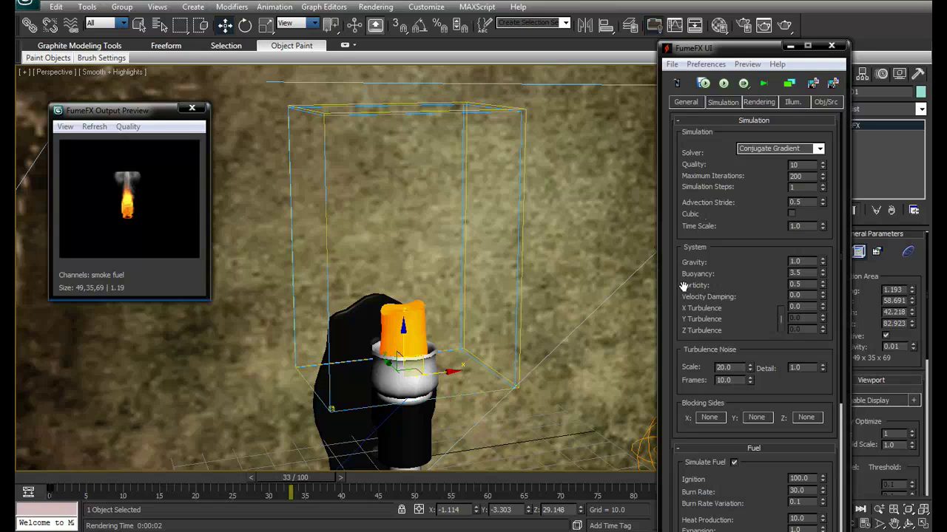
Set the fuel burn rate to 10 and run the simulation, stopping it at about frame 41.
scroll(694, 330, down, 5)
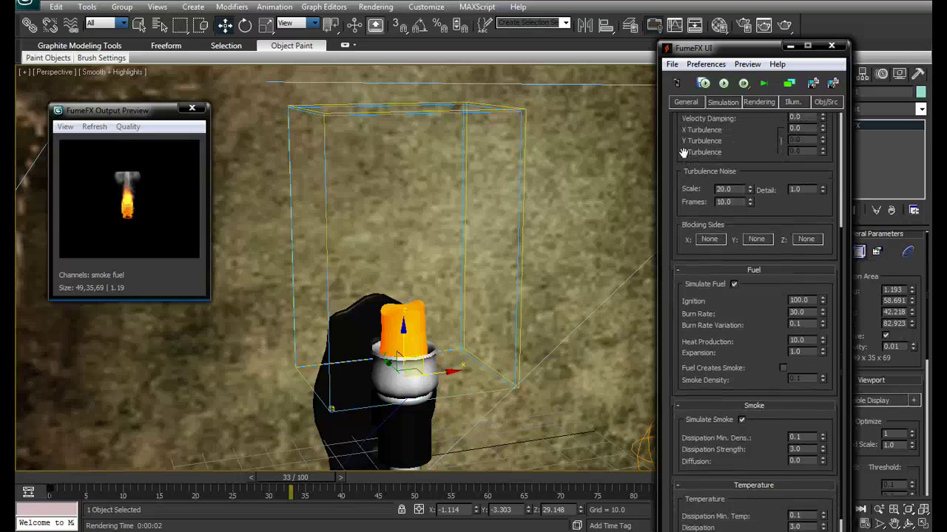
drag(689, 377, 696, 322)
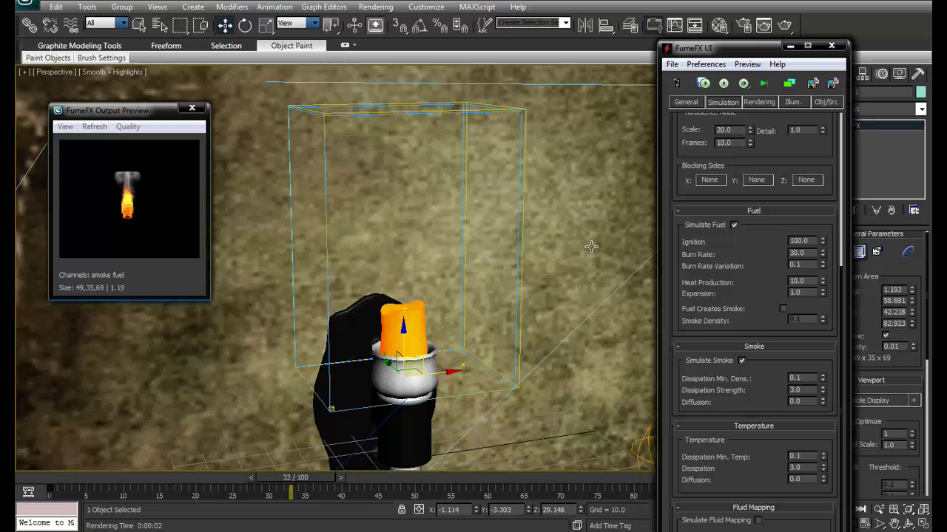
drag(717, 256, 708, 249)
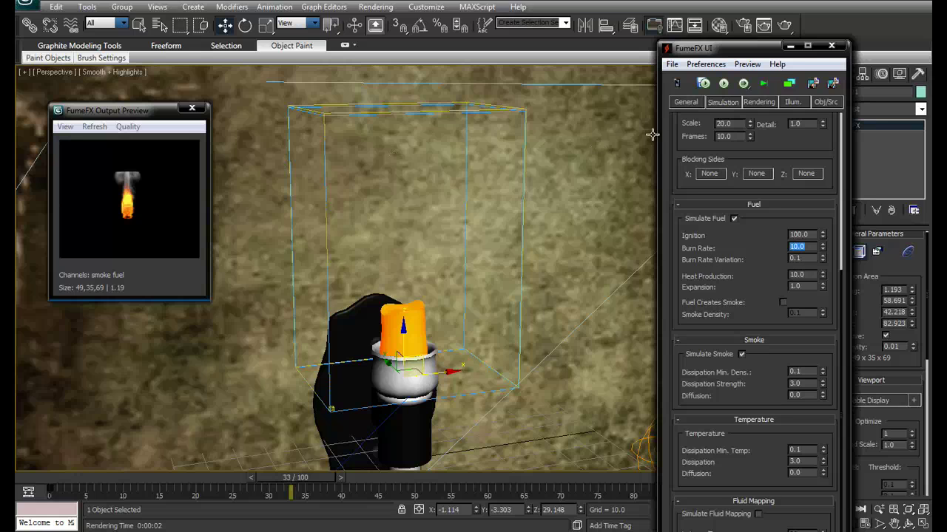
click(704, 84)
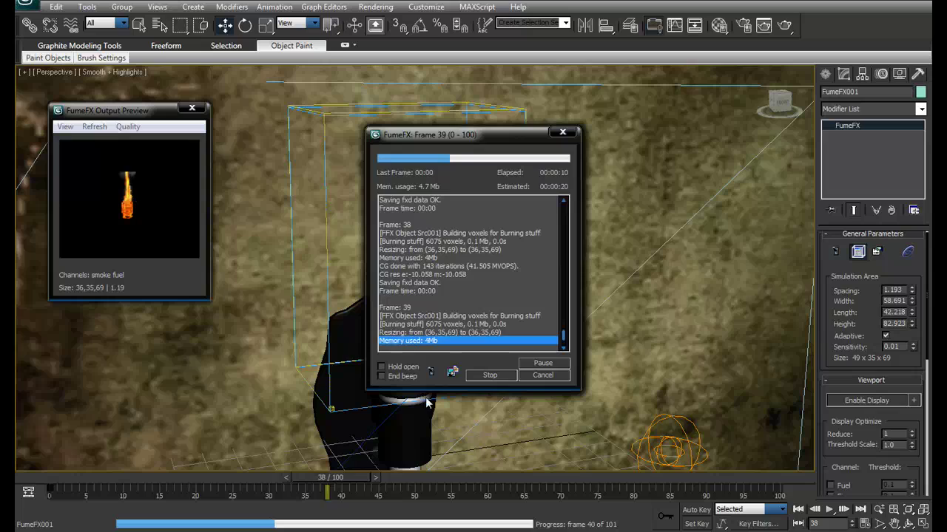
click(490, 375)
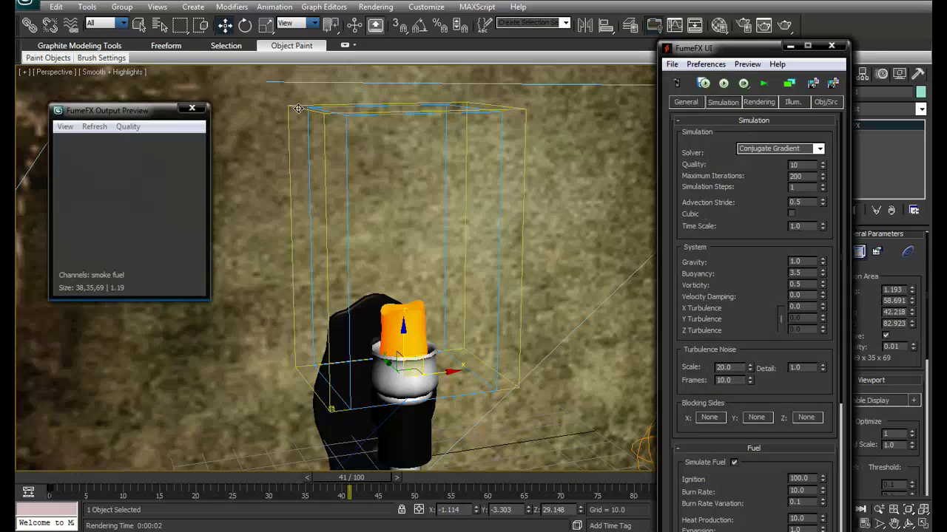
Enlarge the container's simulation area to about 69.3 wide, 49.4 long and 105.3 high.
drag(762, 47, 652, 55)
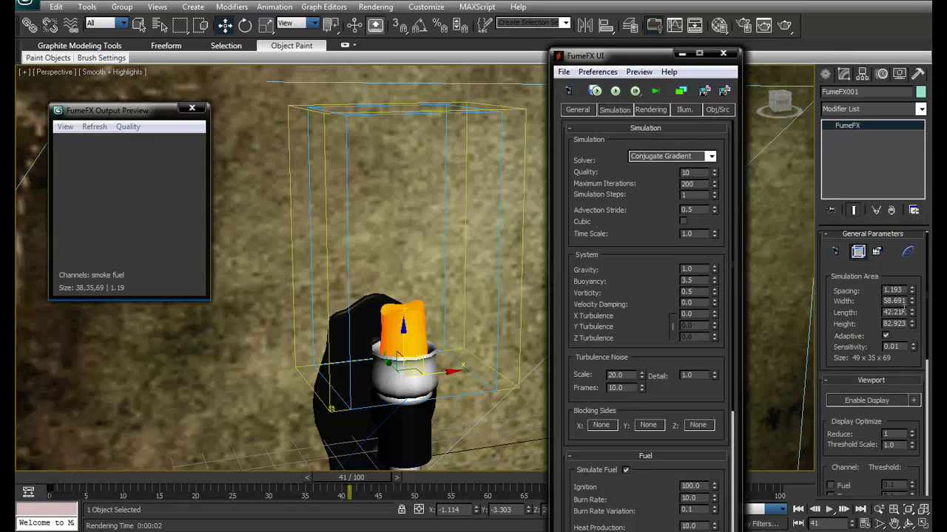
drag(913, 324, 910, 292)
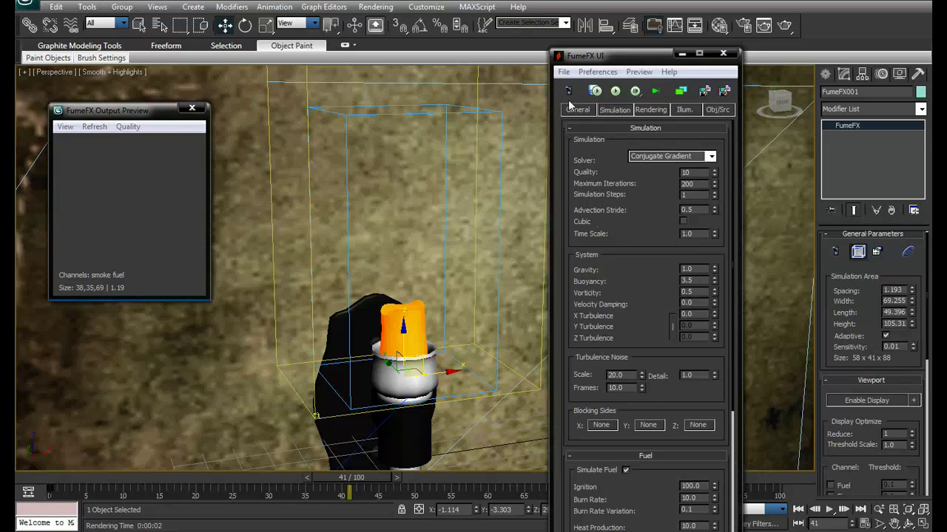
Run the simulation in the enlarged container, stop it at about frame 53, and play back and scrub the frames.
click(615, 90)
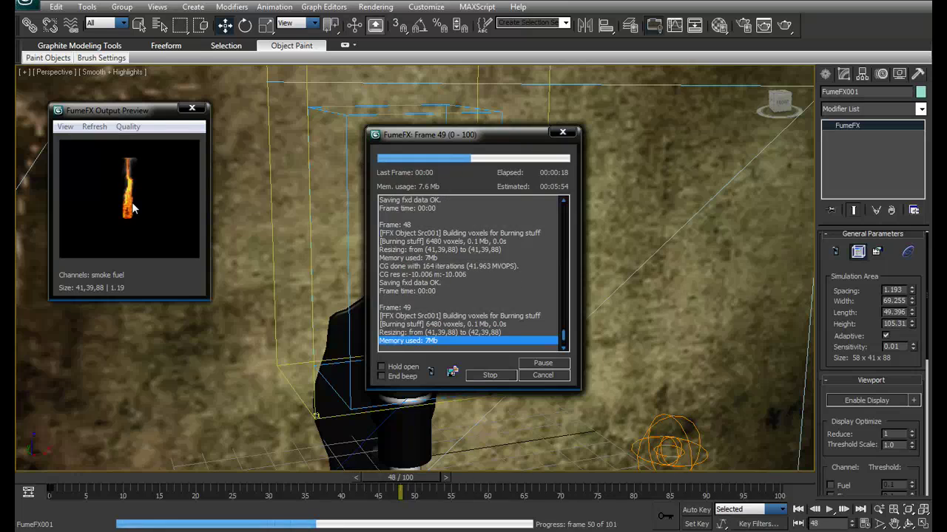
click(488, 376)
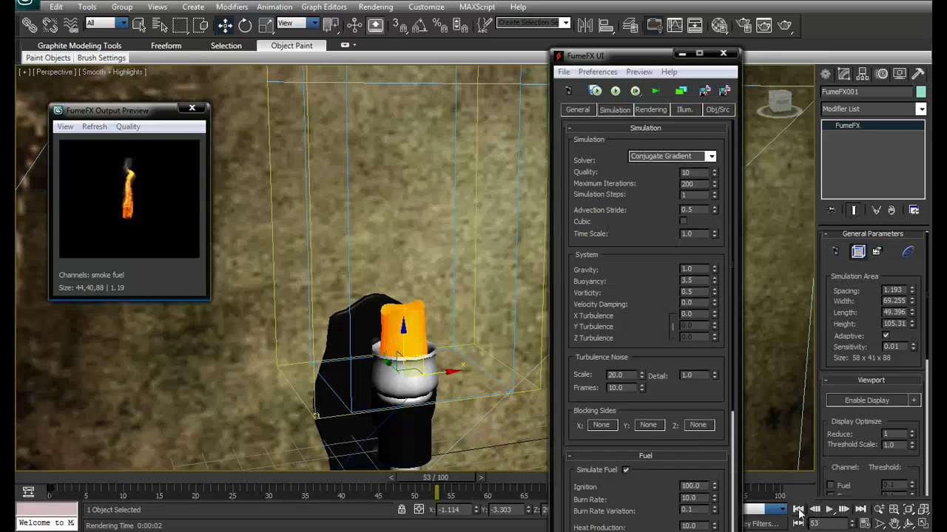
click(799, 511)
click(829, 510)
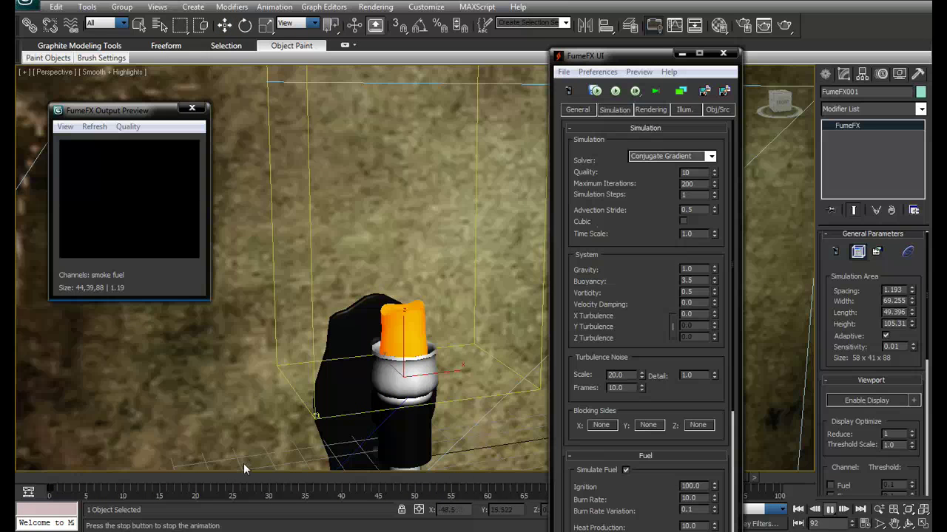
drag(244, 478, 318, 455)
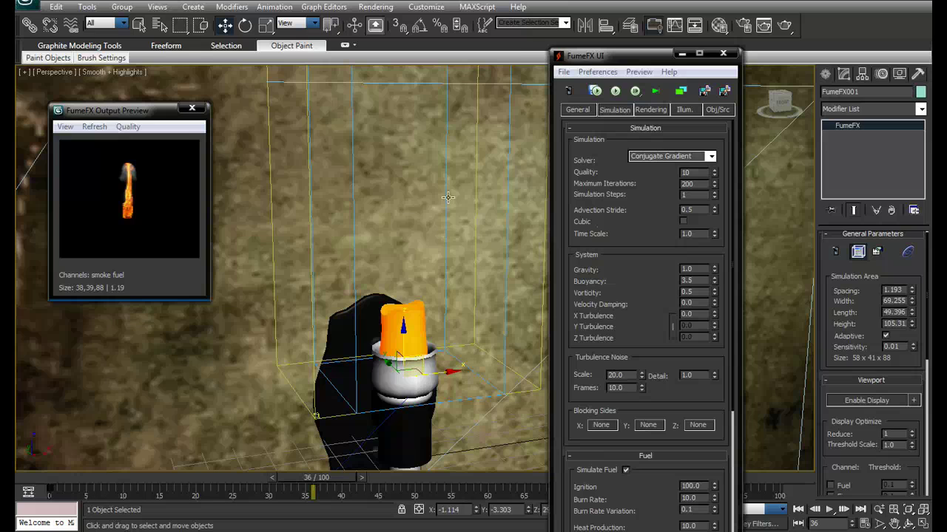
Close the FumeFX windows and create a Wind force with an icon size of about 18 at about X -56, Y 18, beside the torch.
click(722, 53)
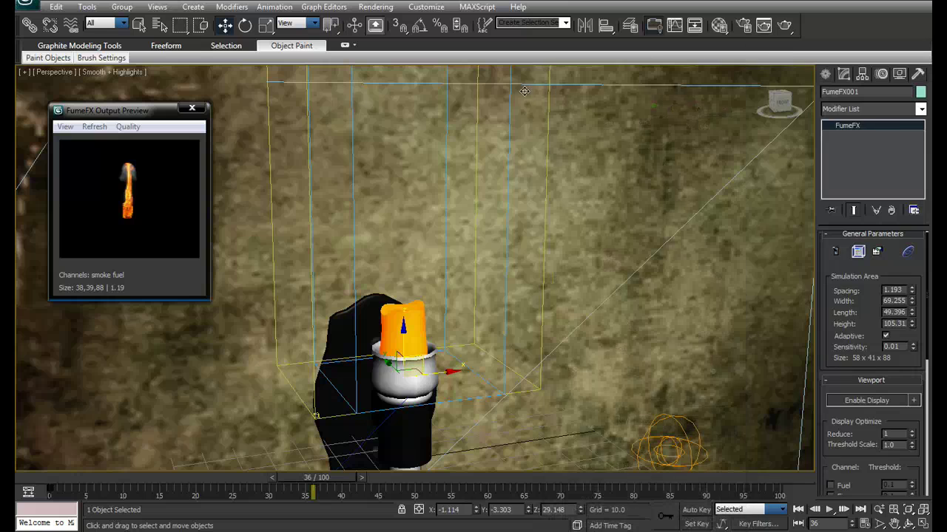
click(192, 108)
click(823, 76)
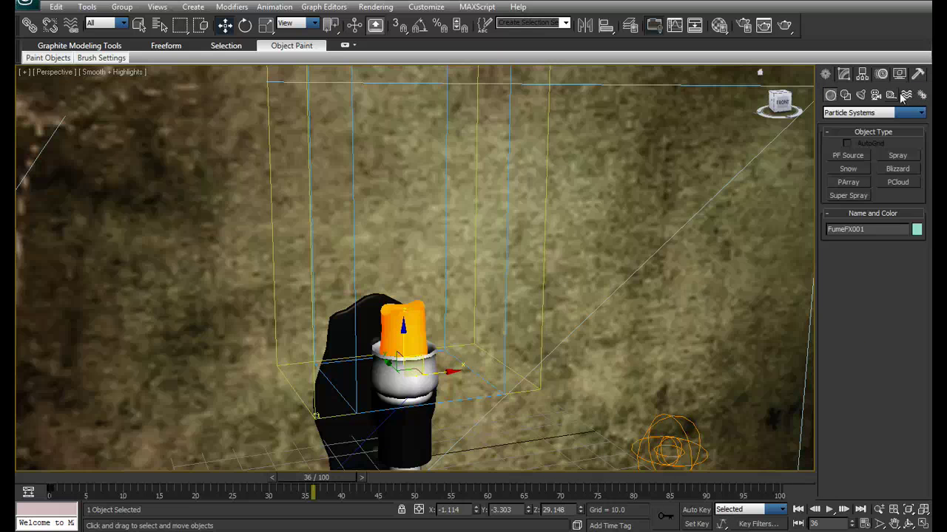
click(906, 95)
click(897, 195)
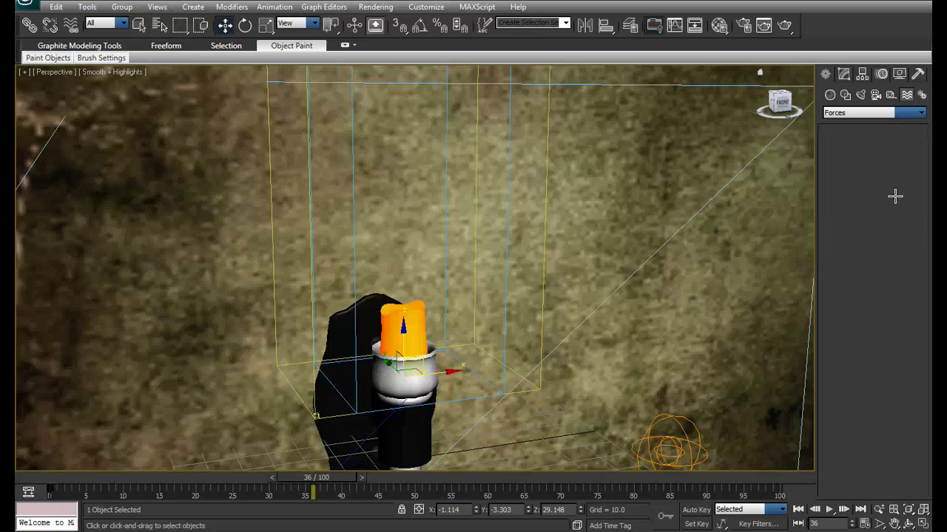
drag(219, 463, 333, 459)
key(w)
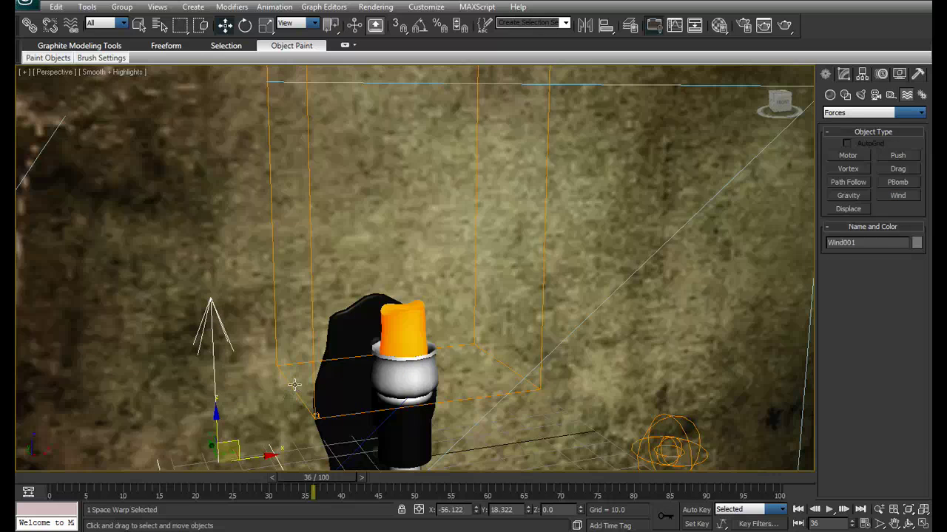
Move the wind force away from the wall along Y to about -23.
scroll(294, 384, down, 5)
mouse_move(293, 381)
alt+middle_down()
mouse_move(296, 353)
mouse_move(282, 370)
alt+middle_up()
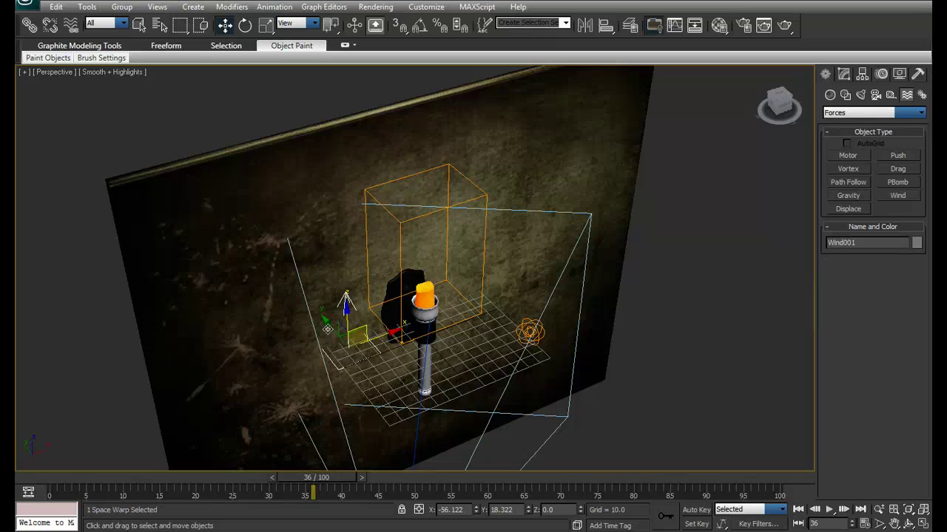
drag(326, 329, 344, 360)
Rotate the wind force about 60 degrees around Y so its arrow aims toward the torch.
key(e)
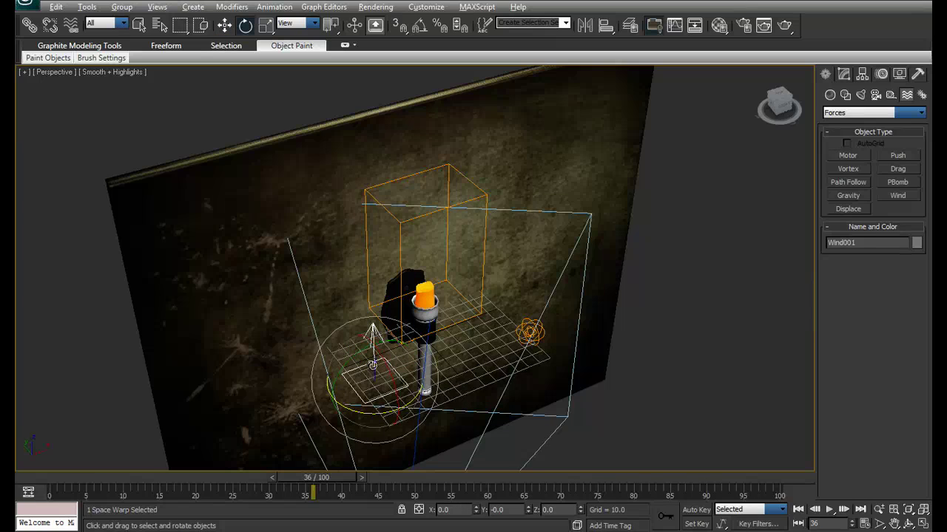
alt+middle_drag(349, 360, 346, 328)
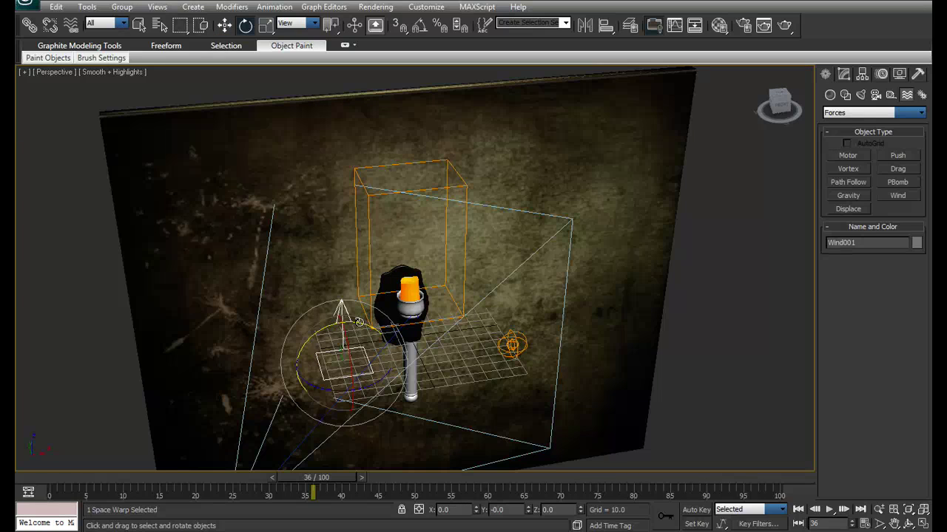
drag(361, 321, 438, 324)
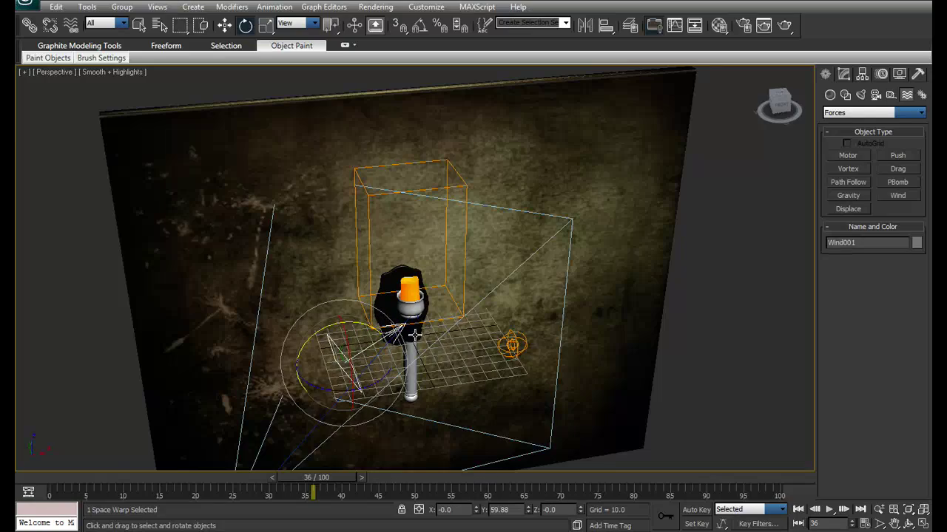
alt+middle_drag(417, 336, 359, 310)
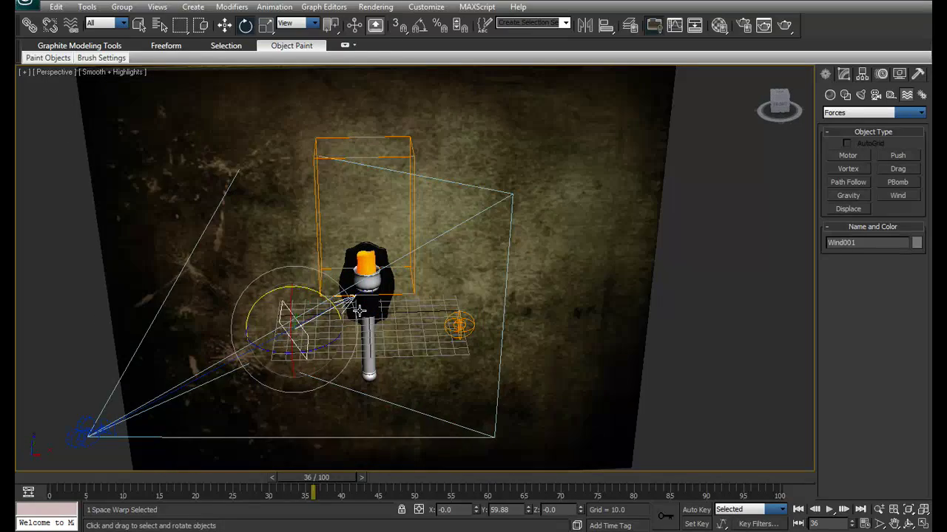
scroll(320, 280, up, 4)
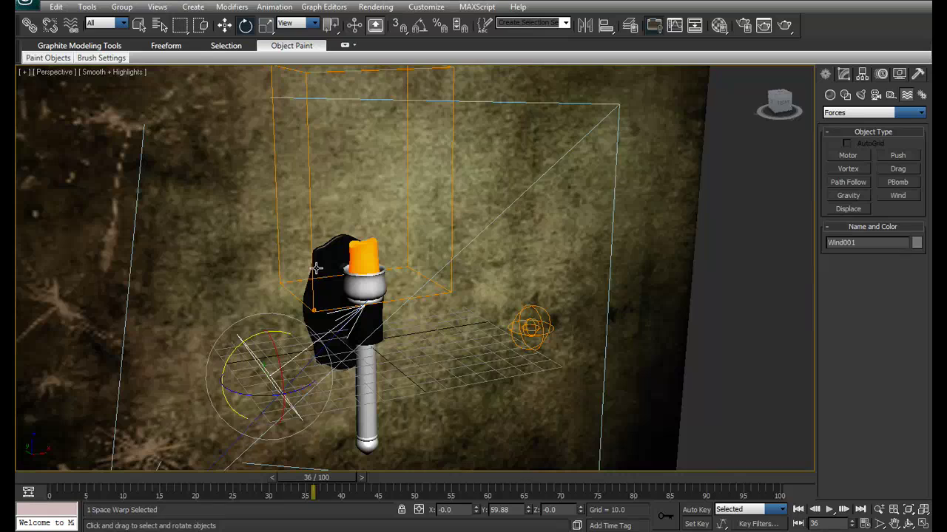
Add the wind force to the FumeFX container's list of objects, sources and space warps.
click(450, 184)
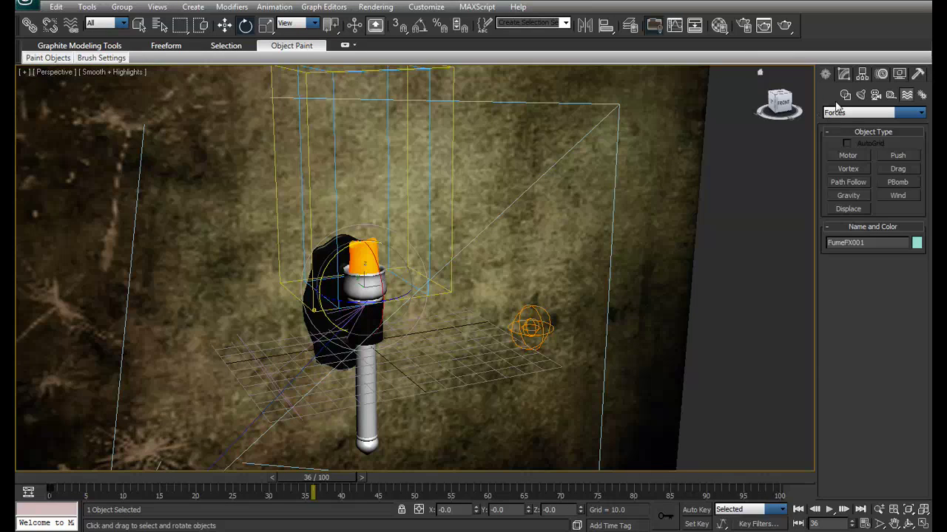
click(843, 74)
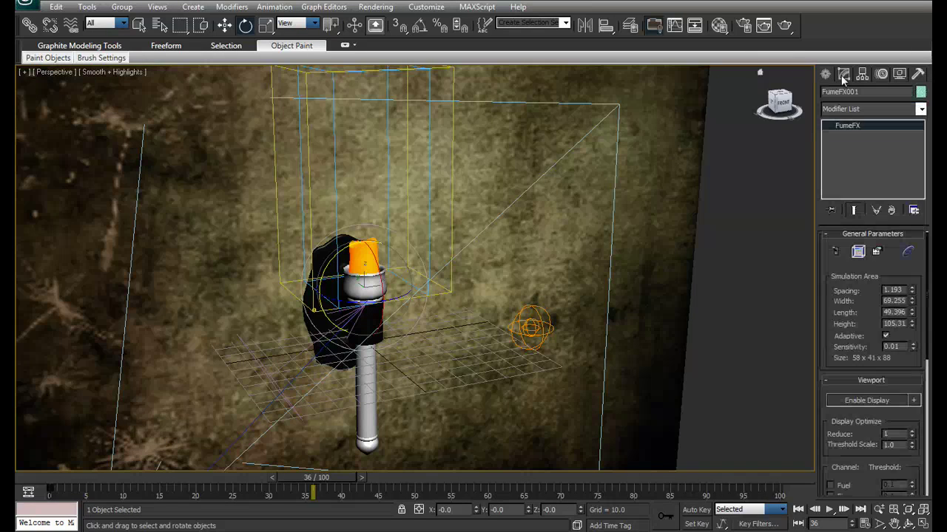
click(858, 251)
drag(636, 63, 691, 54)
click(772, 101)
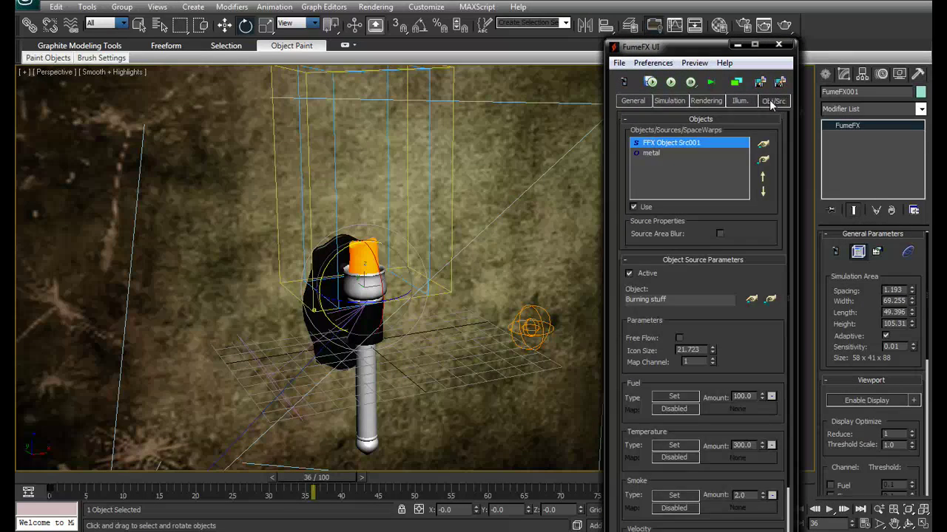
click(763, 143)
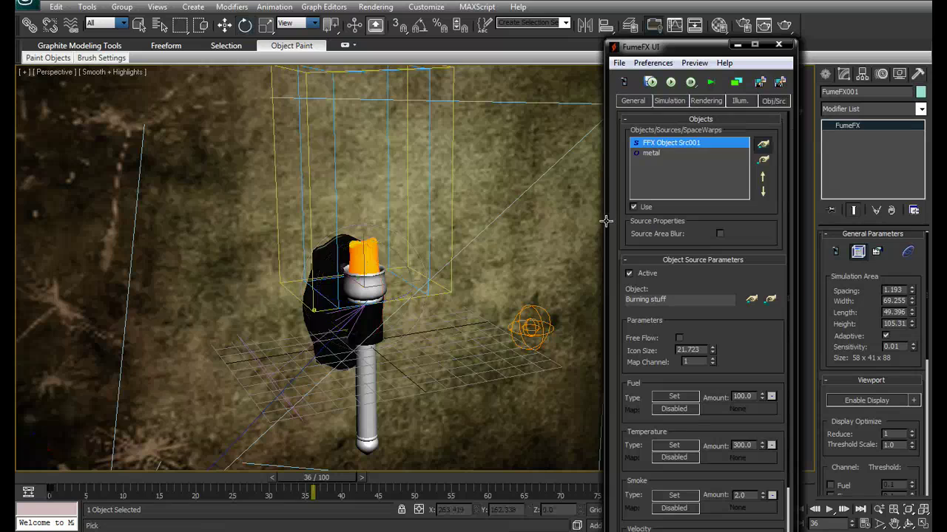
click(270, 371)
Run the simulation with the wind included and the output preview open, stopping it at about frame 38.
click(857, 251)
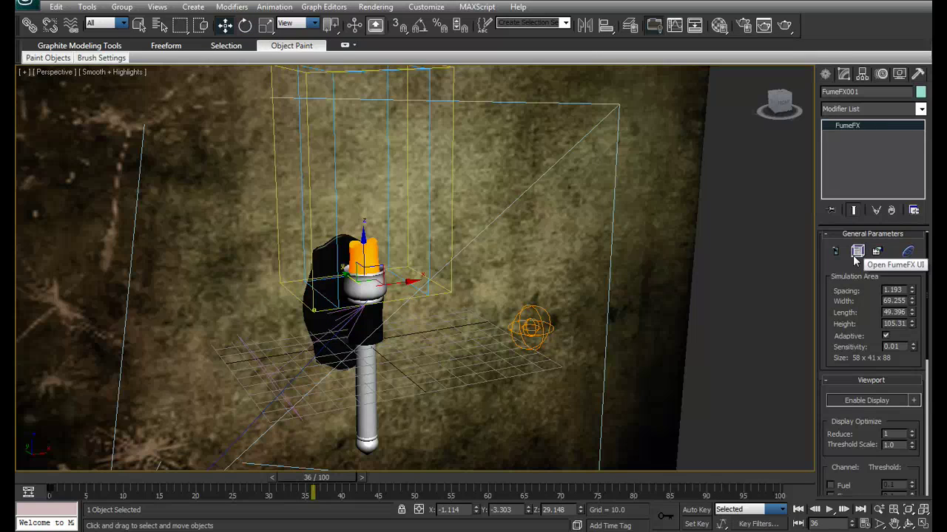
click(854, 255)
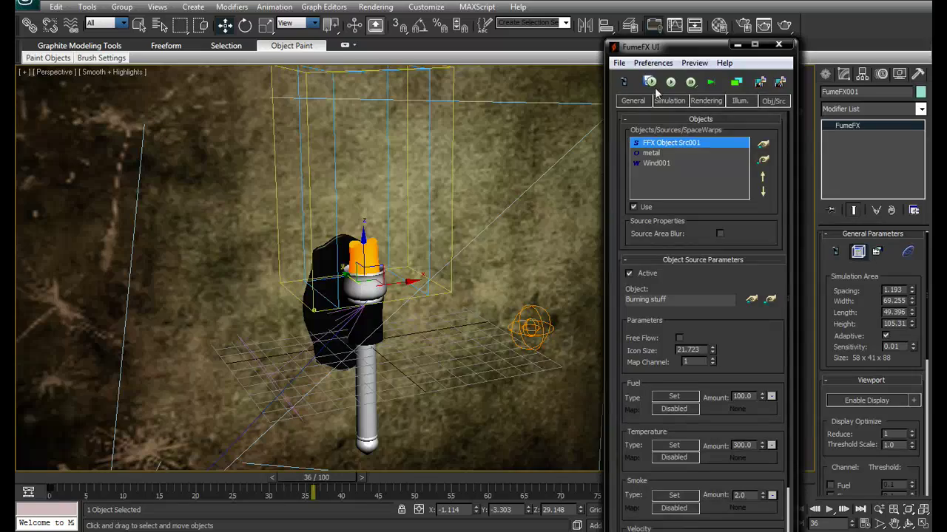
click(652, 84)
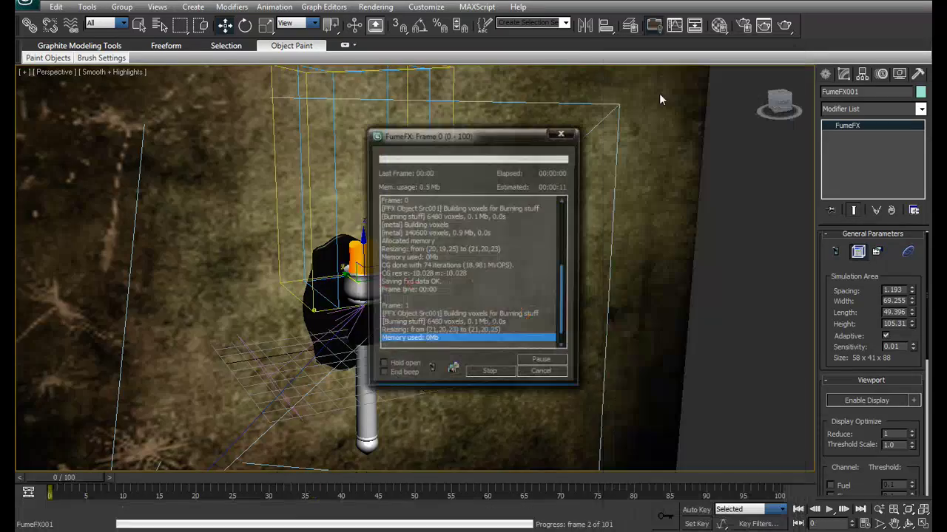
click(453, 371)
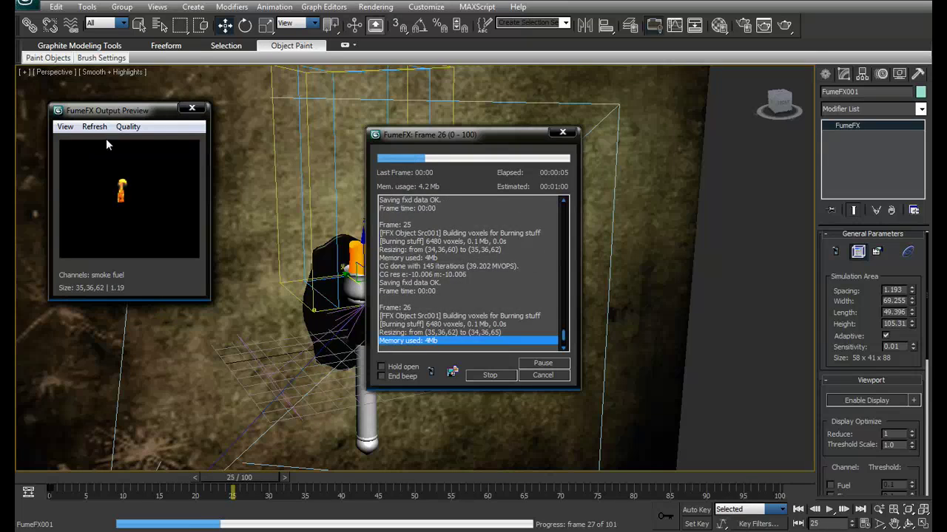
click(127, 126)
click(129, 199)
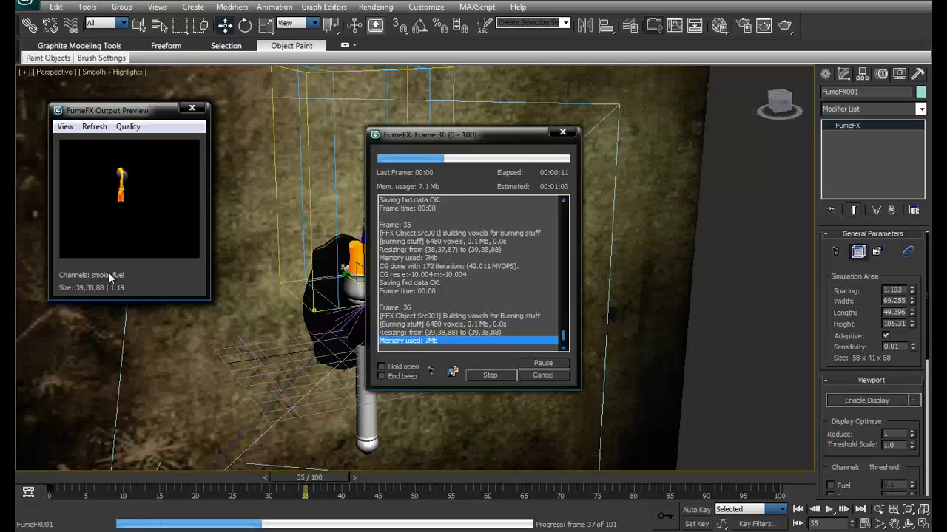
click(488, 375)
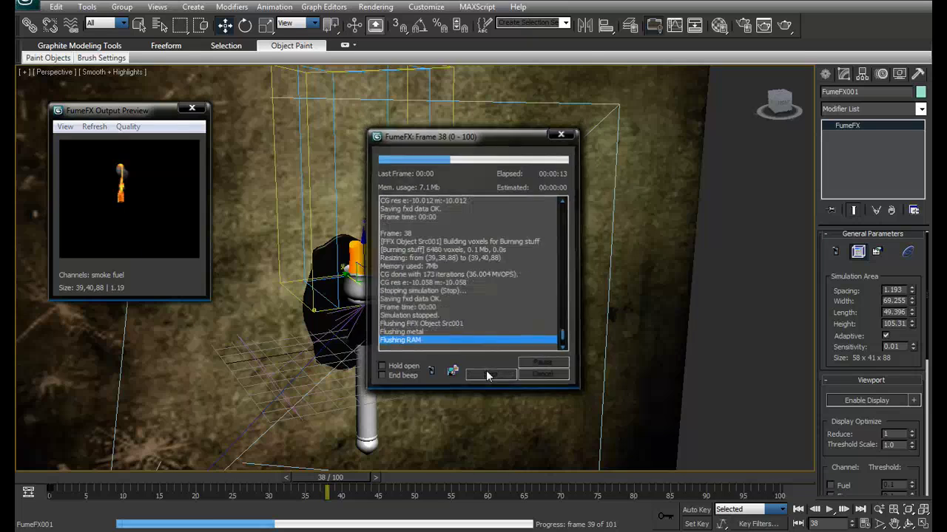
Set the wind force's strength to 20, turbulence to 15, frequency to 8 and scale to 1.
scroll(490, 317, up, 5)
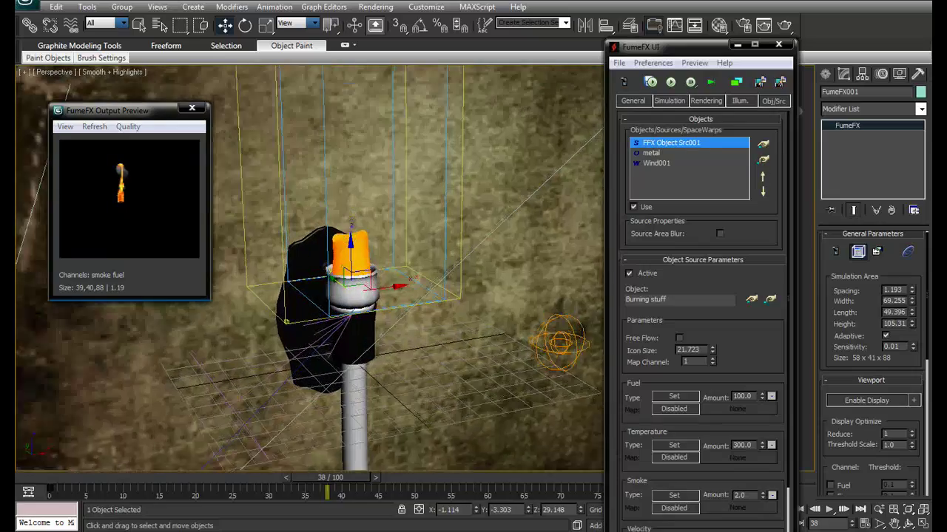
middle_drag(438, 242, 377, 345)
click(375, 348)
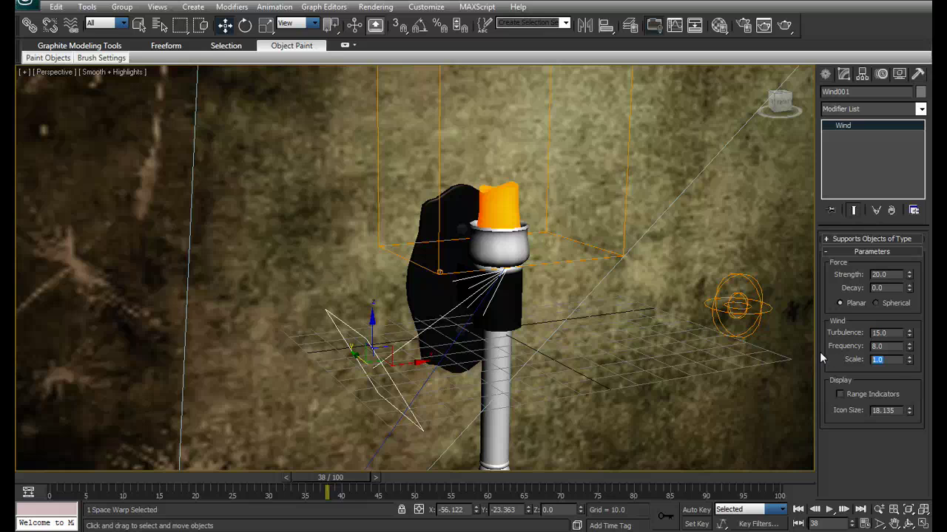
middle_drag(419, 268, 436, 307)
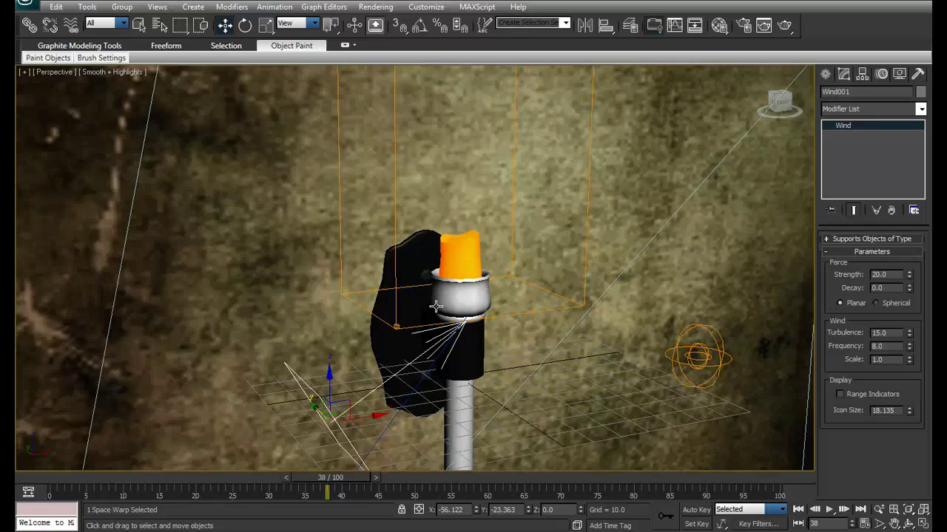
Run the simulation, stop it at about frame 31, and set the wind force's turbulence to 25.
click(588, 243)
click(690, 83)
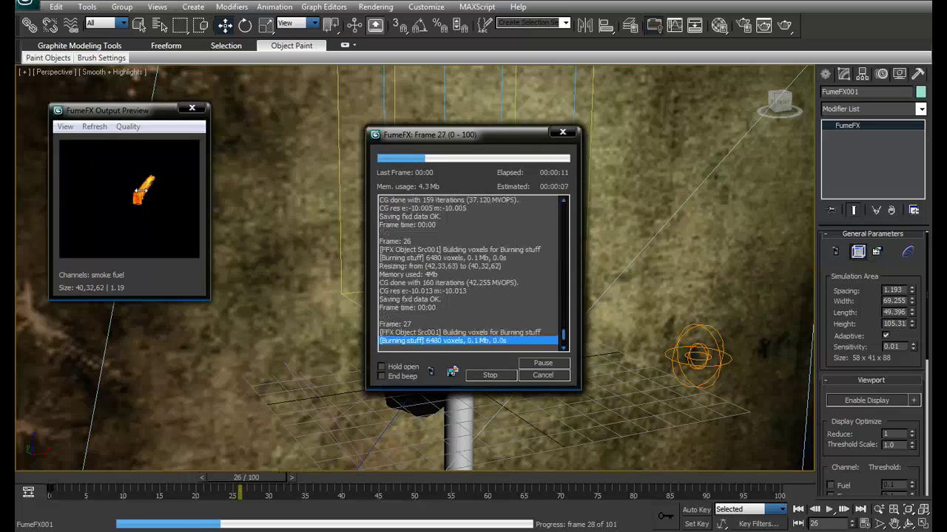
click(490, 375)
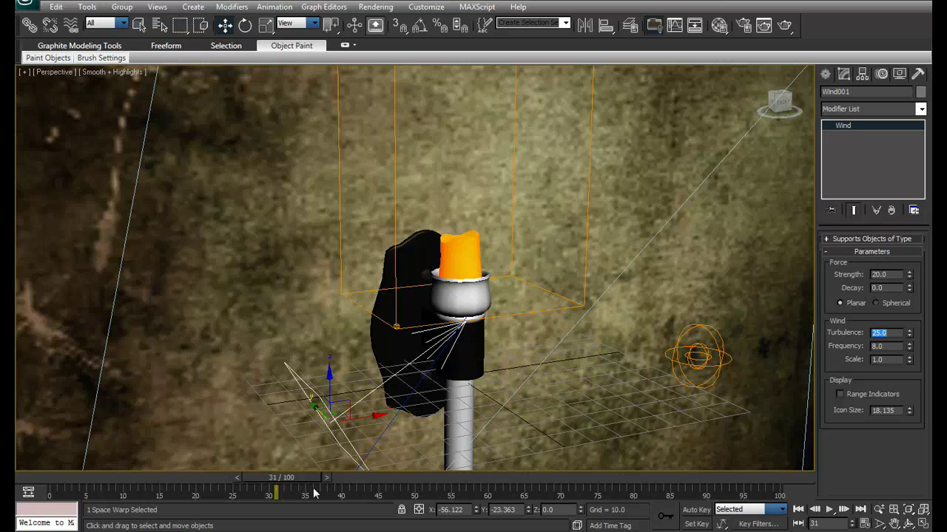
Render the Perspective view at frame 25 to examine the wind's effect on the flame.
drag(311, 478, 267, 478)
click(785, 26)
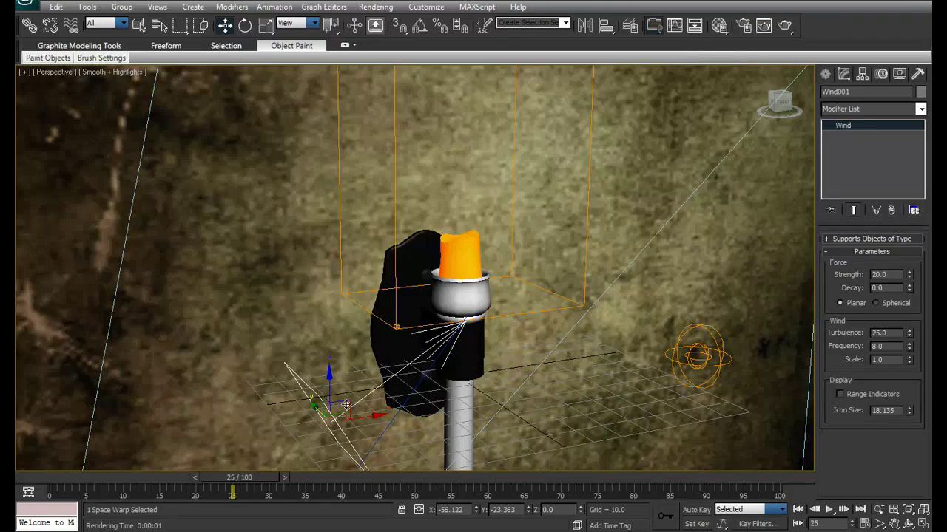
Rotate the wind force to about 39 degrees around Y so it points more steeply upward.
right_click(345, 405)
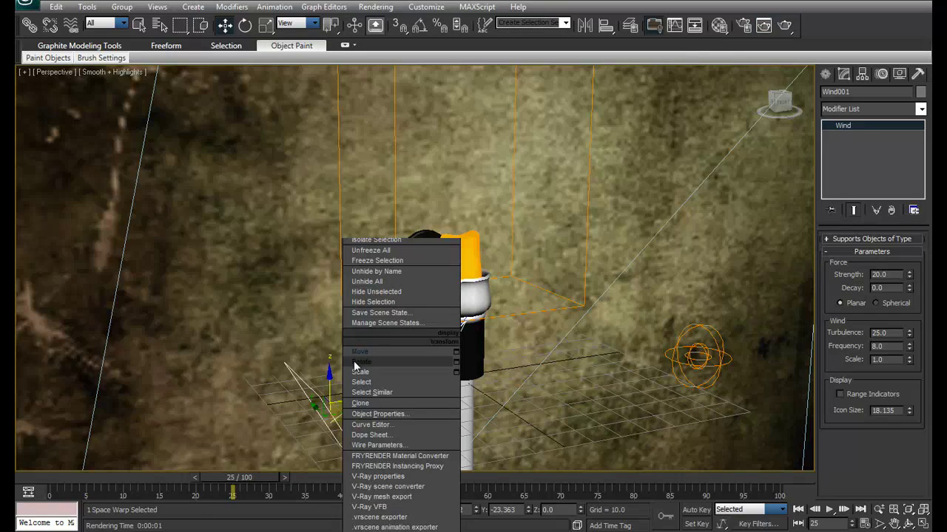
click(370, 368)
drag(301, 402, 283, 416)
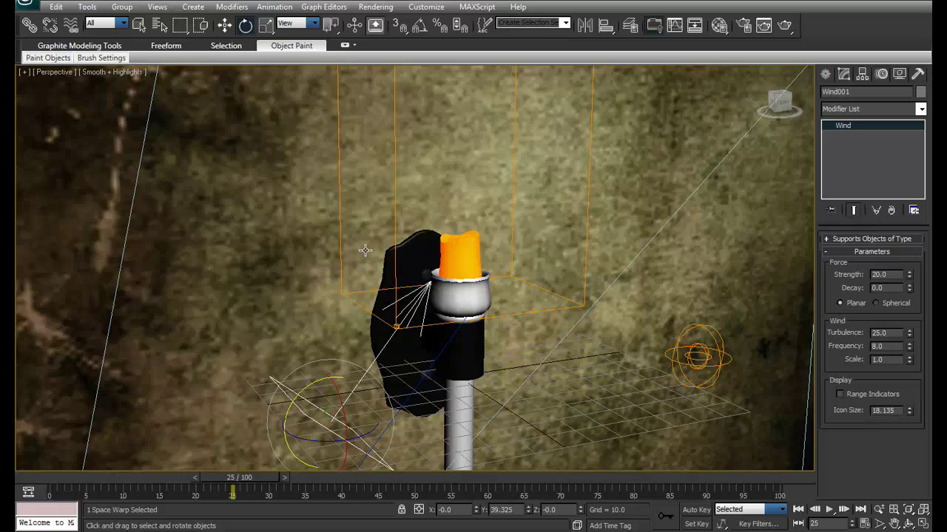
Run the container's simulation again with the re-aimed wind.
click(394, 214)
click(673, 83)
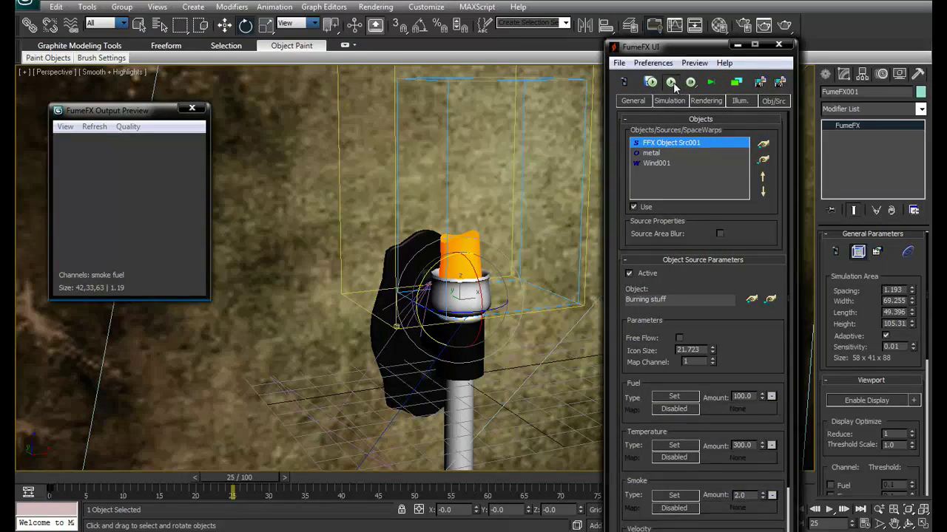